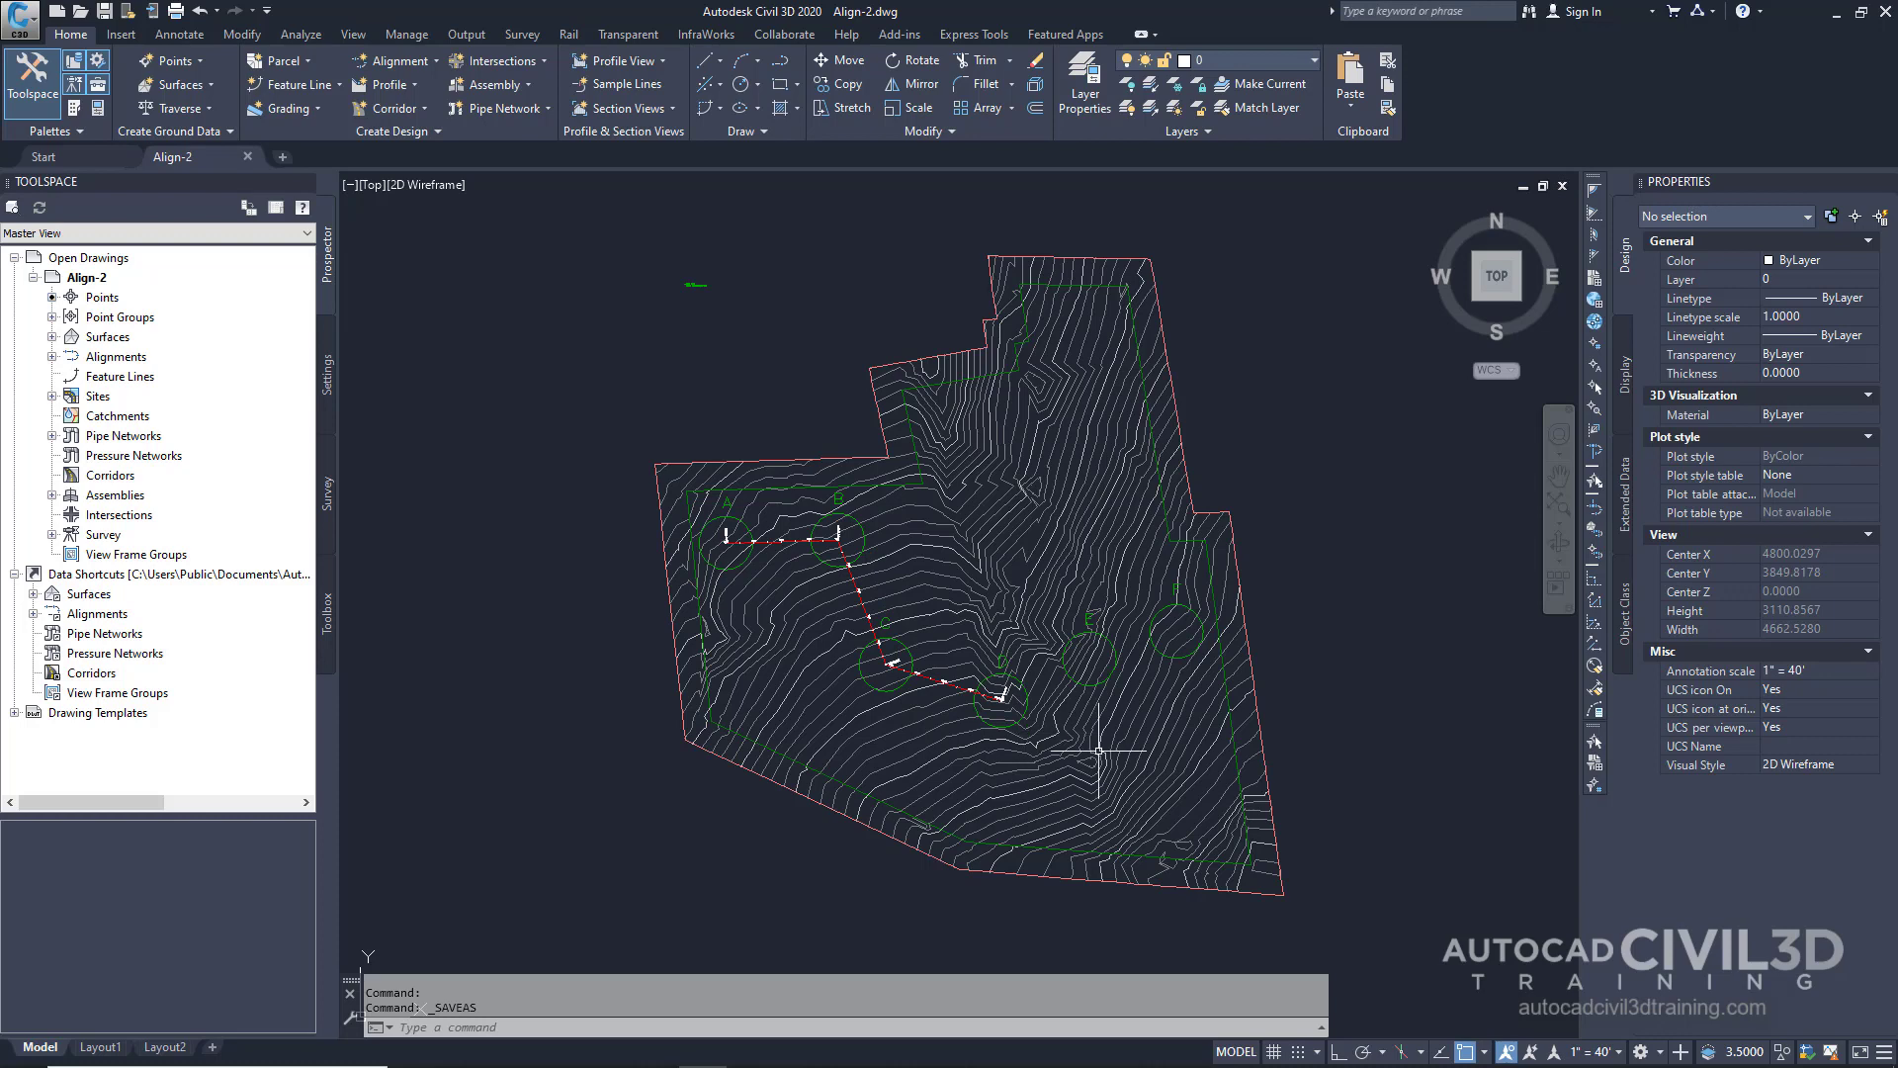
Zoom to the A–D alignment, launch Edit Alignment Geometry for it, and move the layout toolbar aside.
mouse_move(1098, 750)
mouse_move(910, 673)
scroll(923, 593, up, 5)
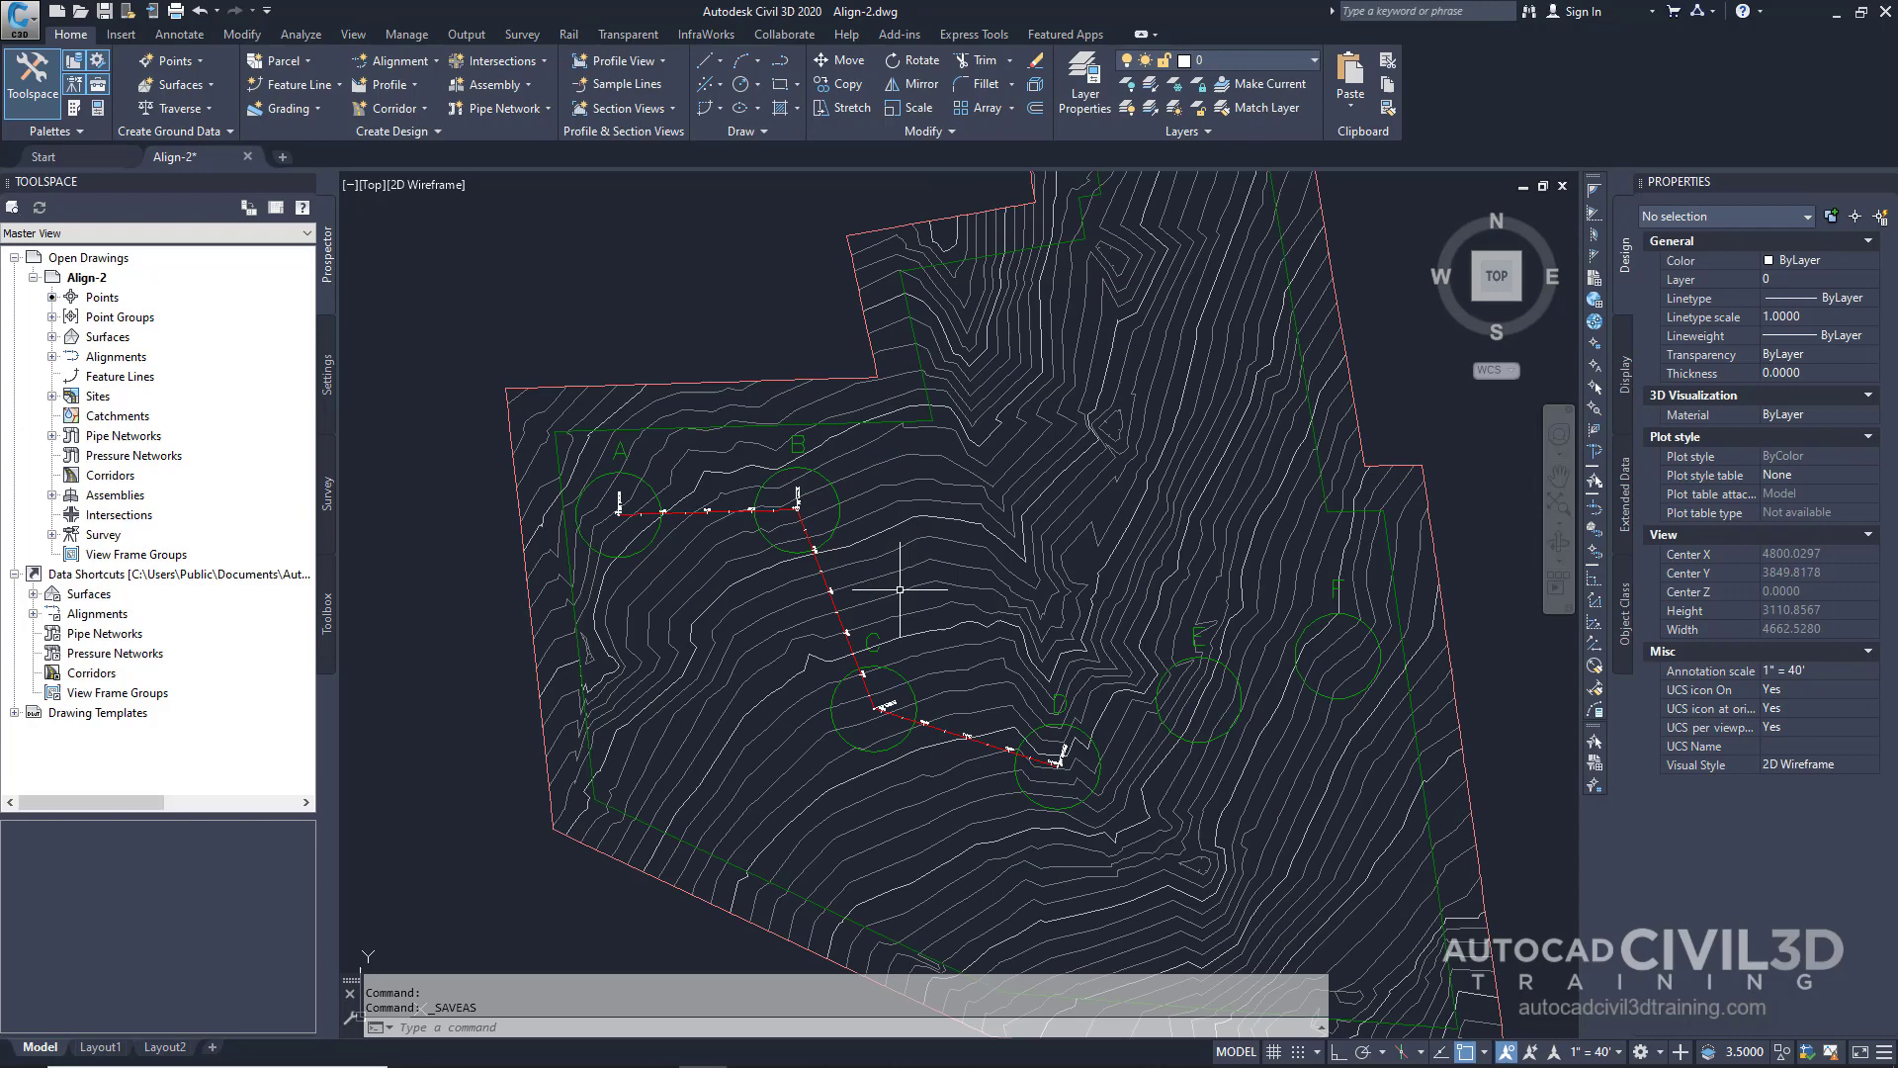
mouse_move(821, 608)
middle_down()
mouse_move(904, 556)
mouse_move(1077, 540)
middle_up()
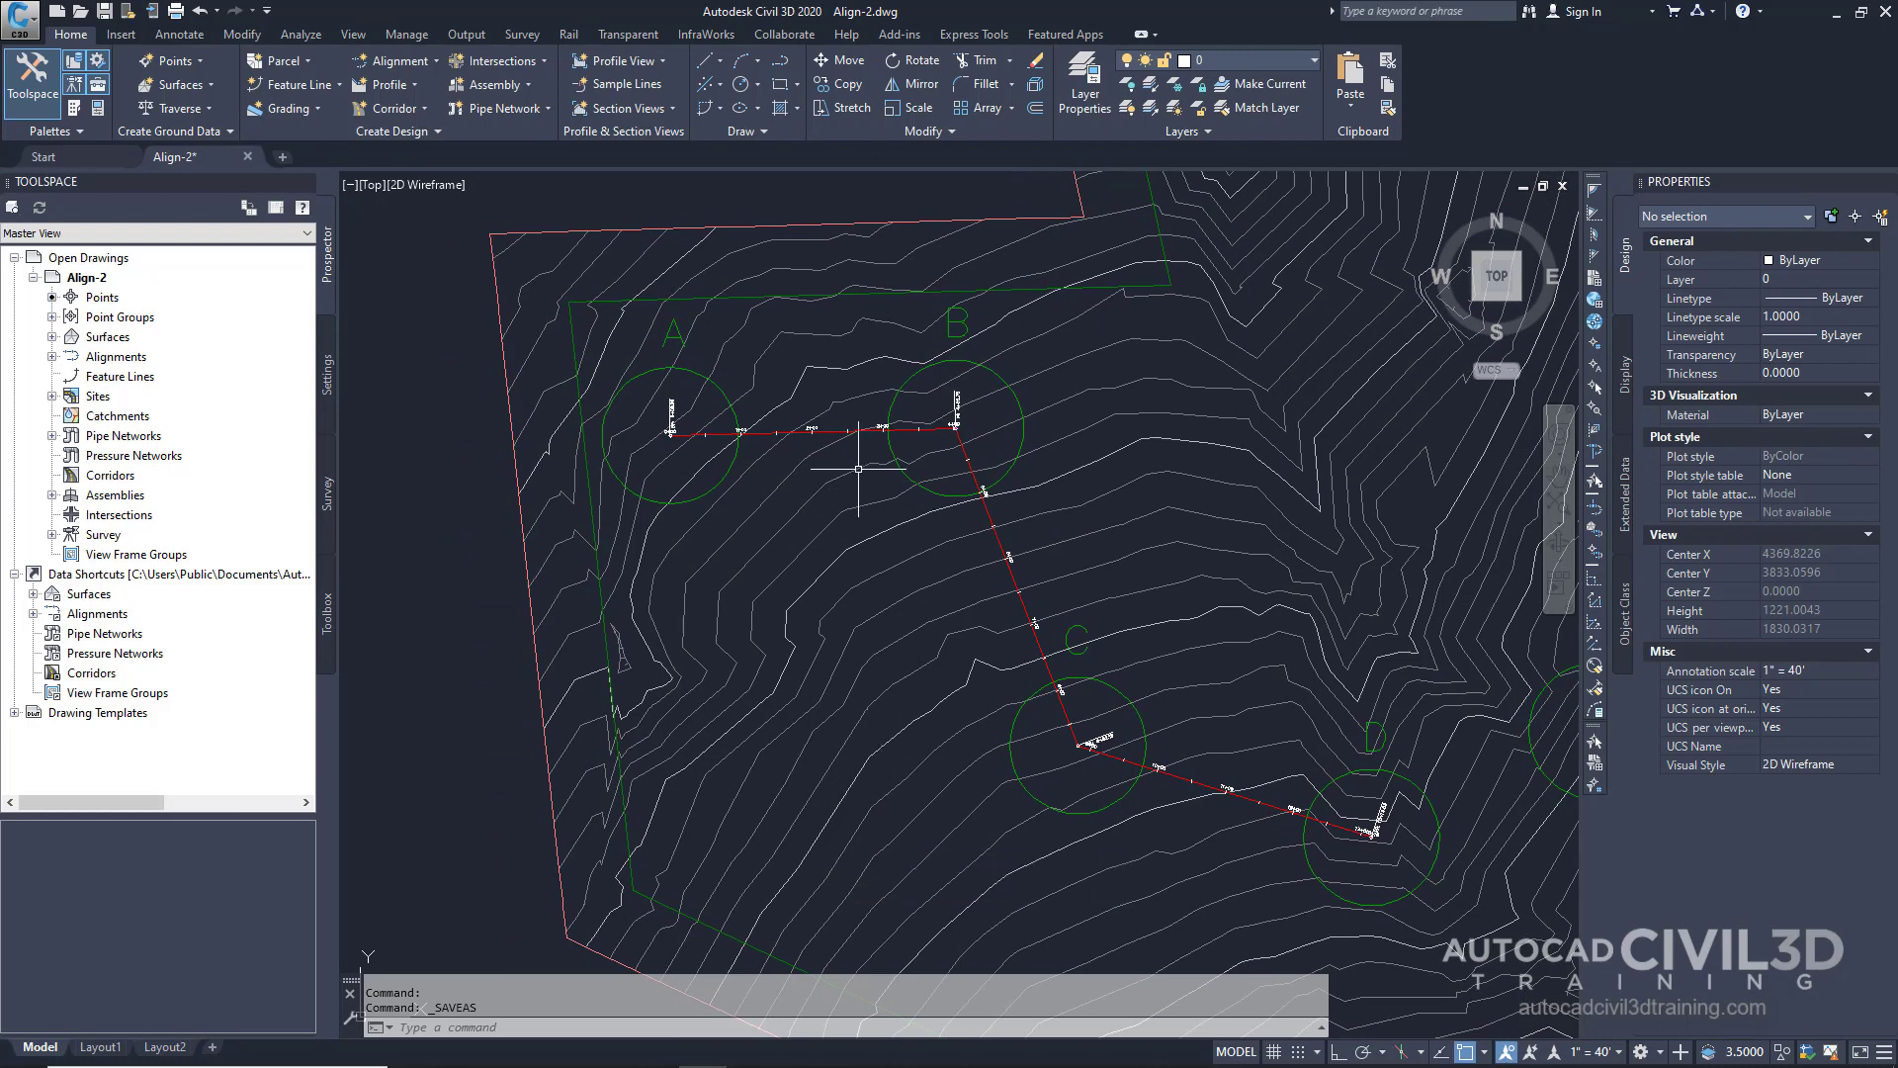
click(820, 429)
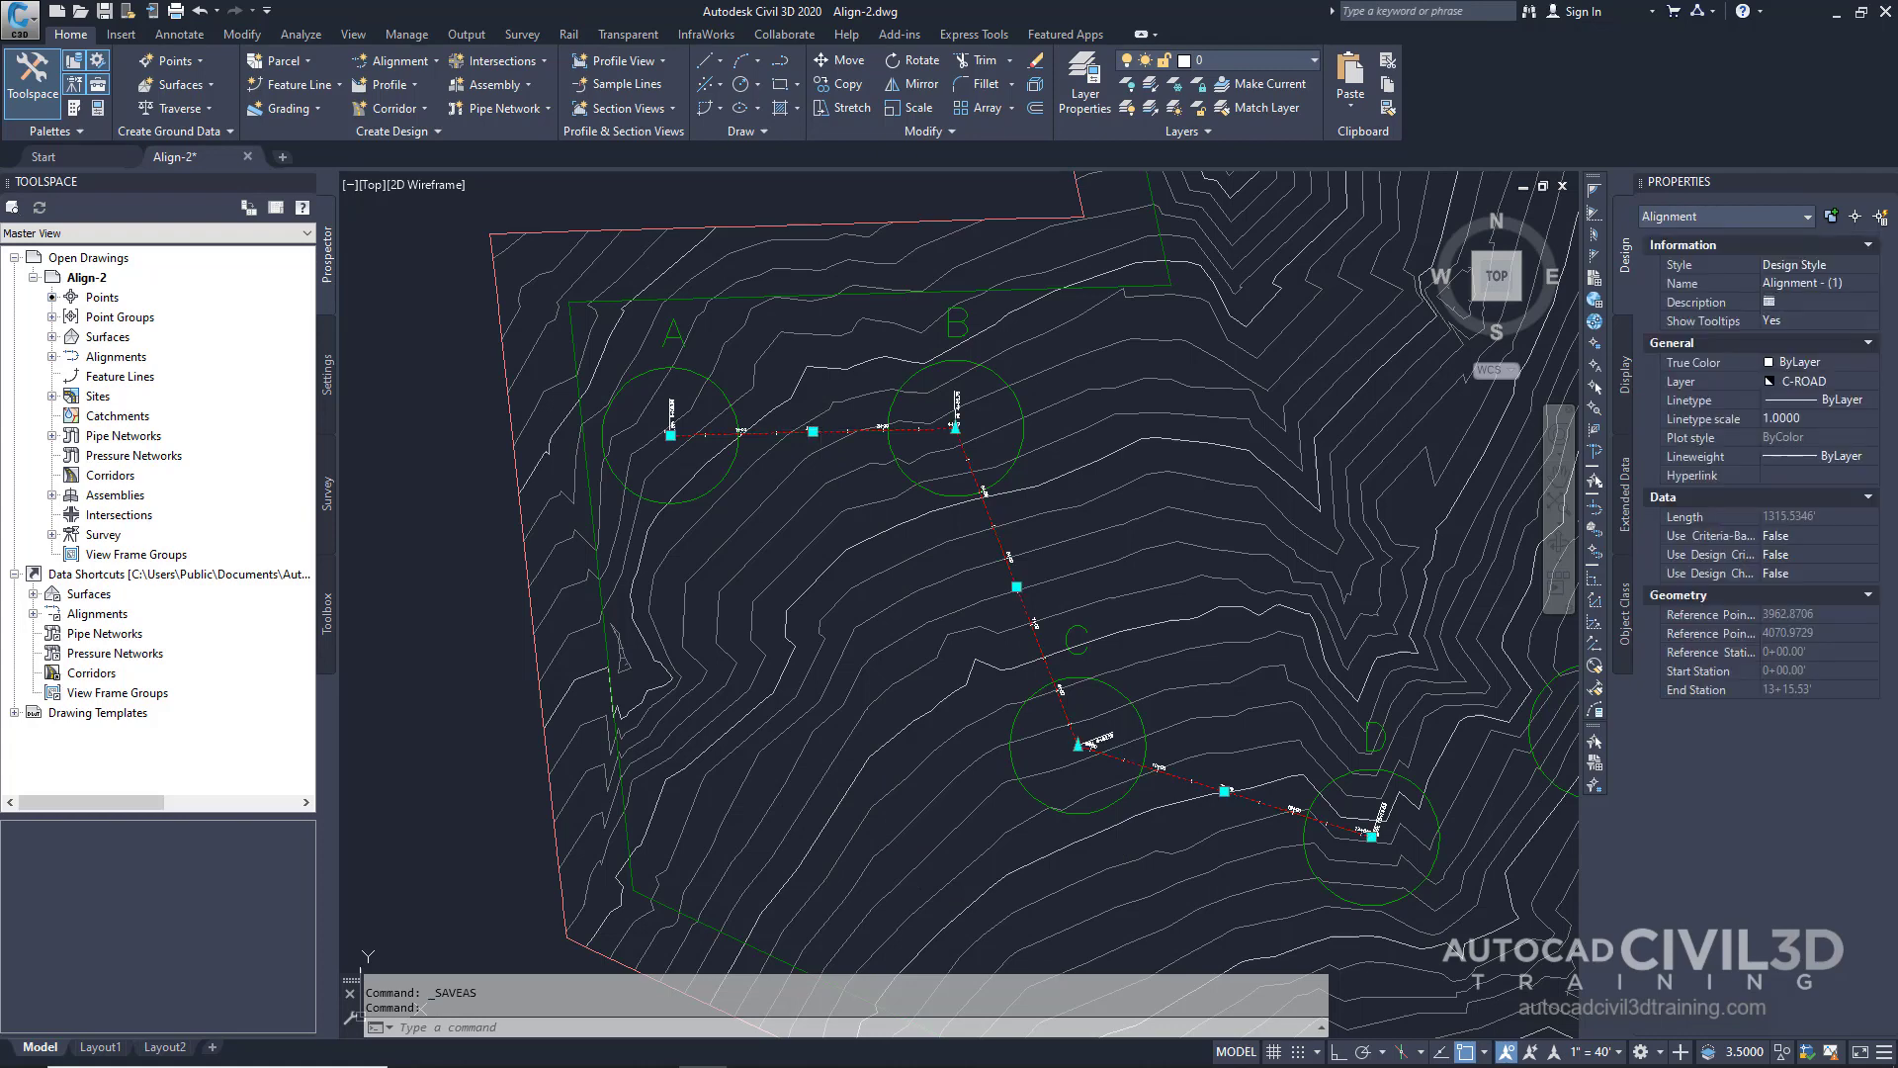
right_click(821, 429)
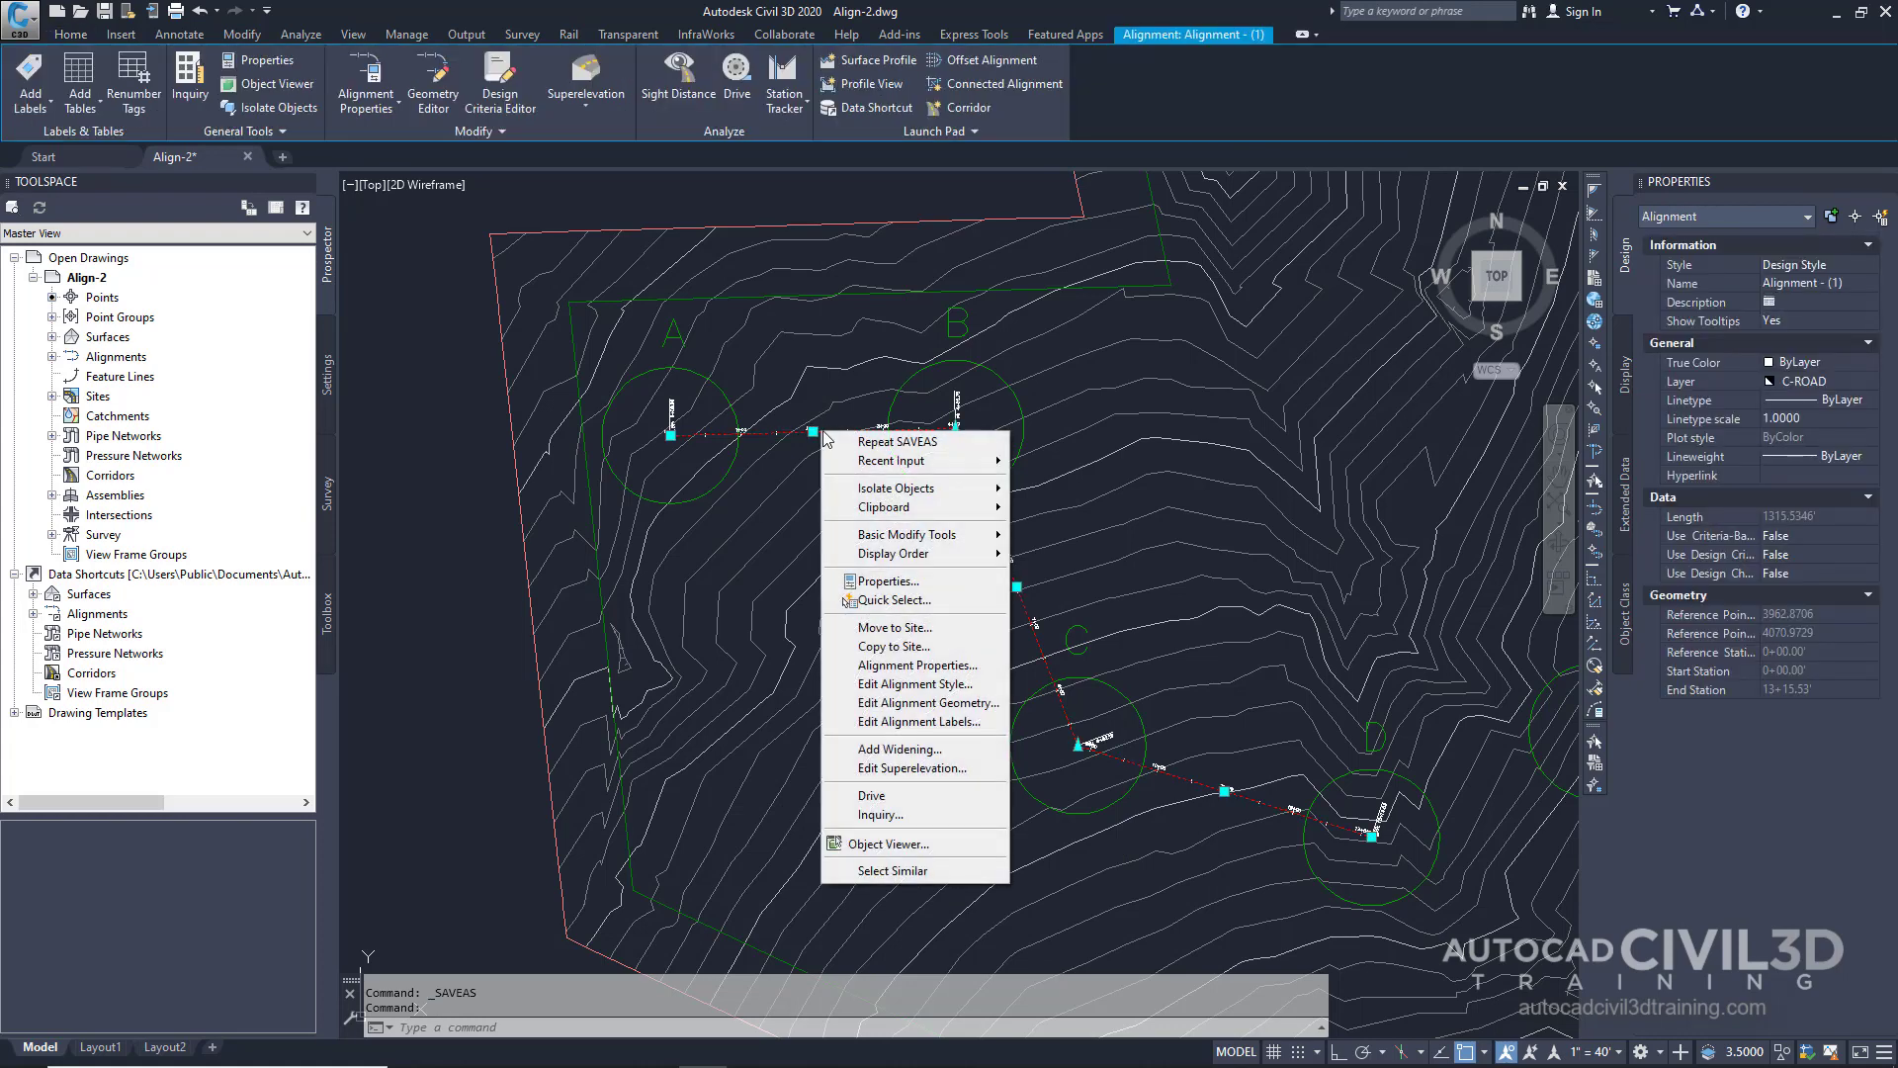
click(974, 704)
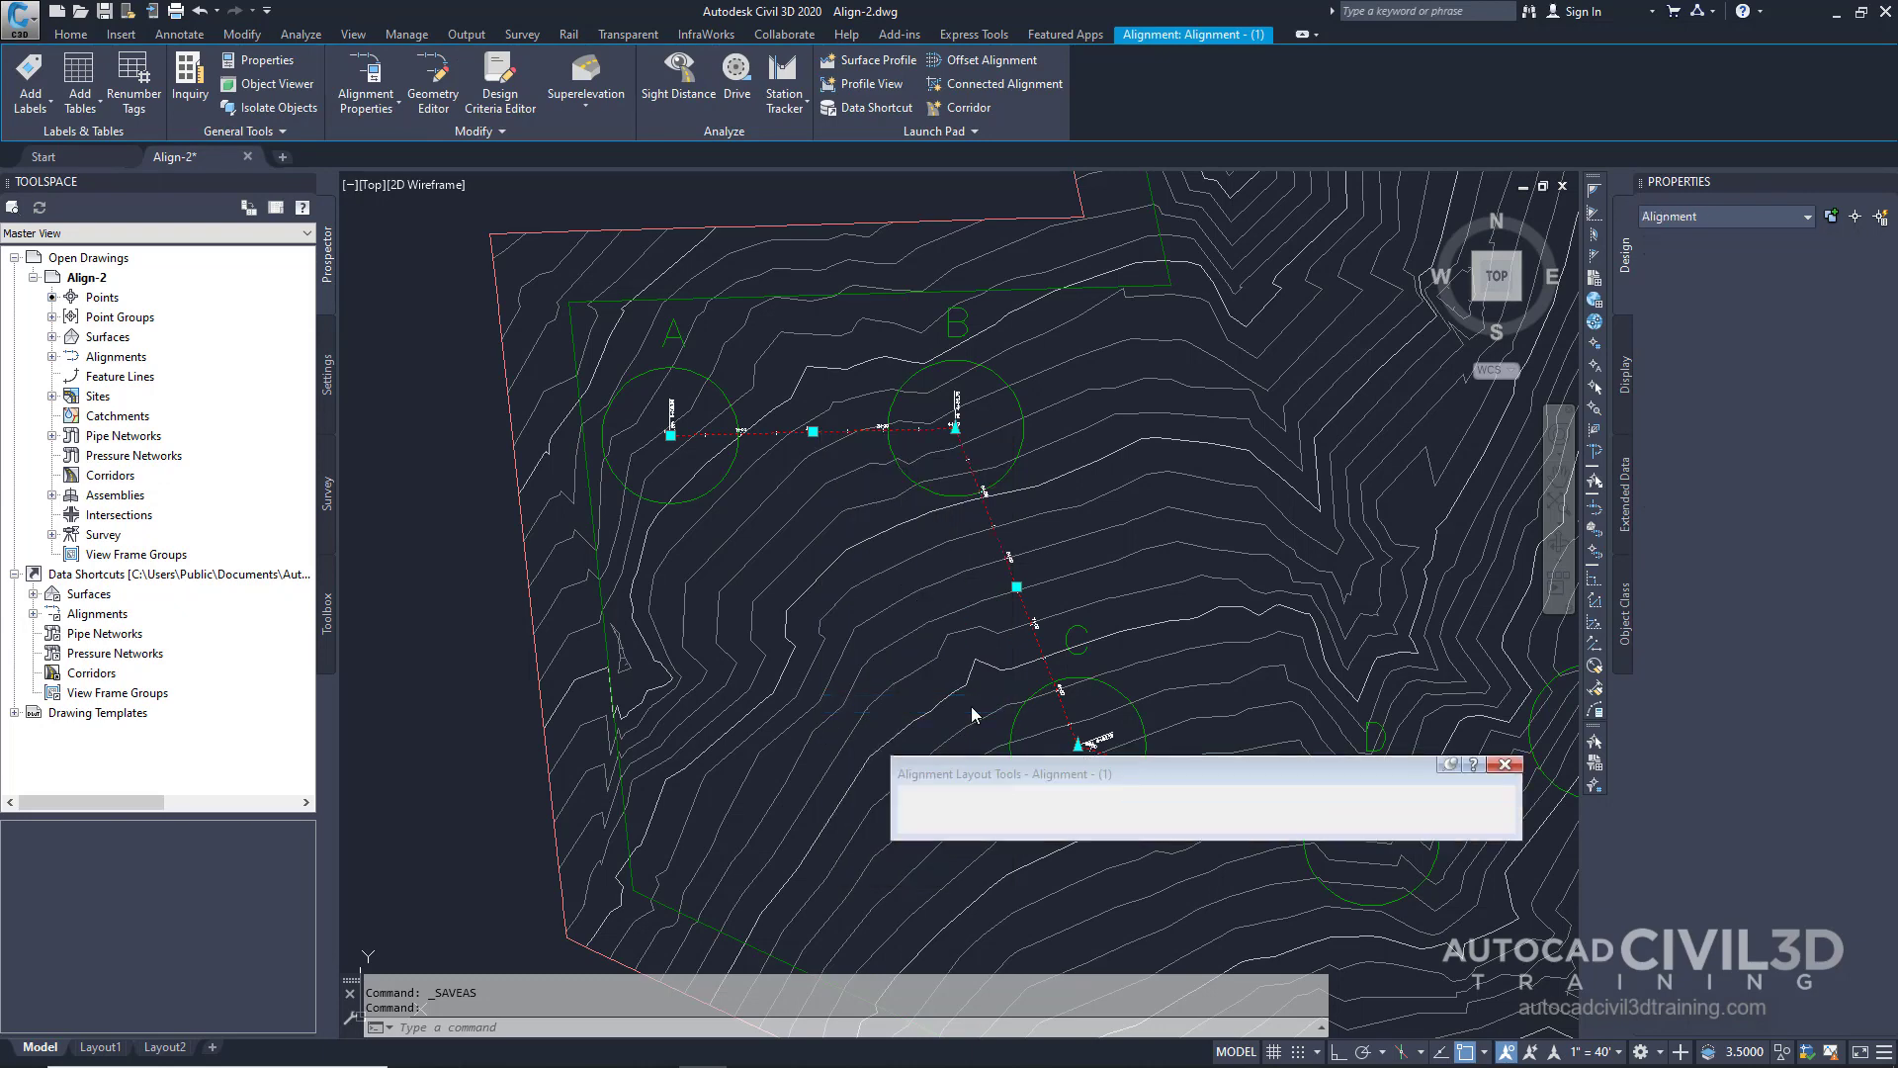
drag(1065, 776, 564, 883)
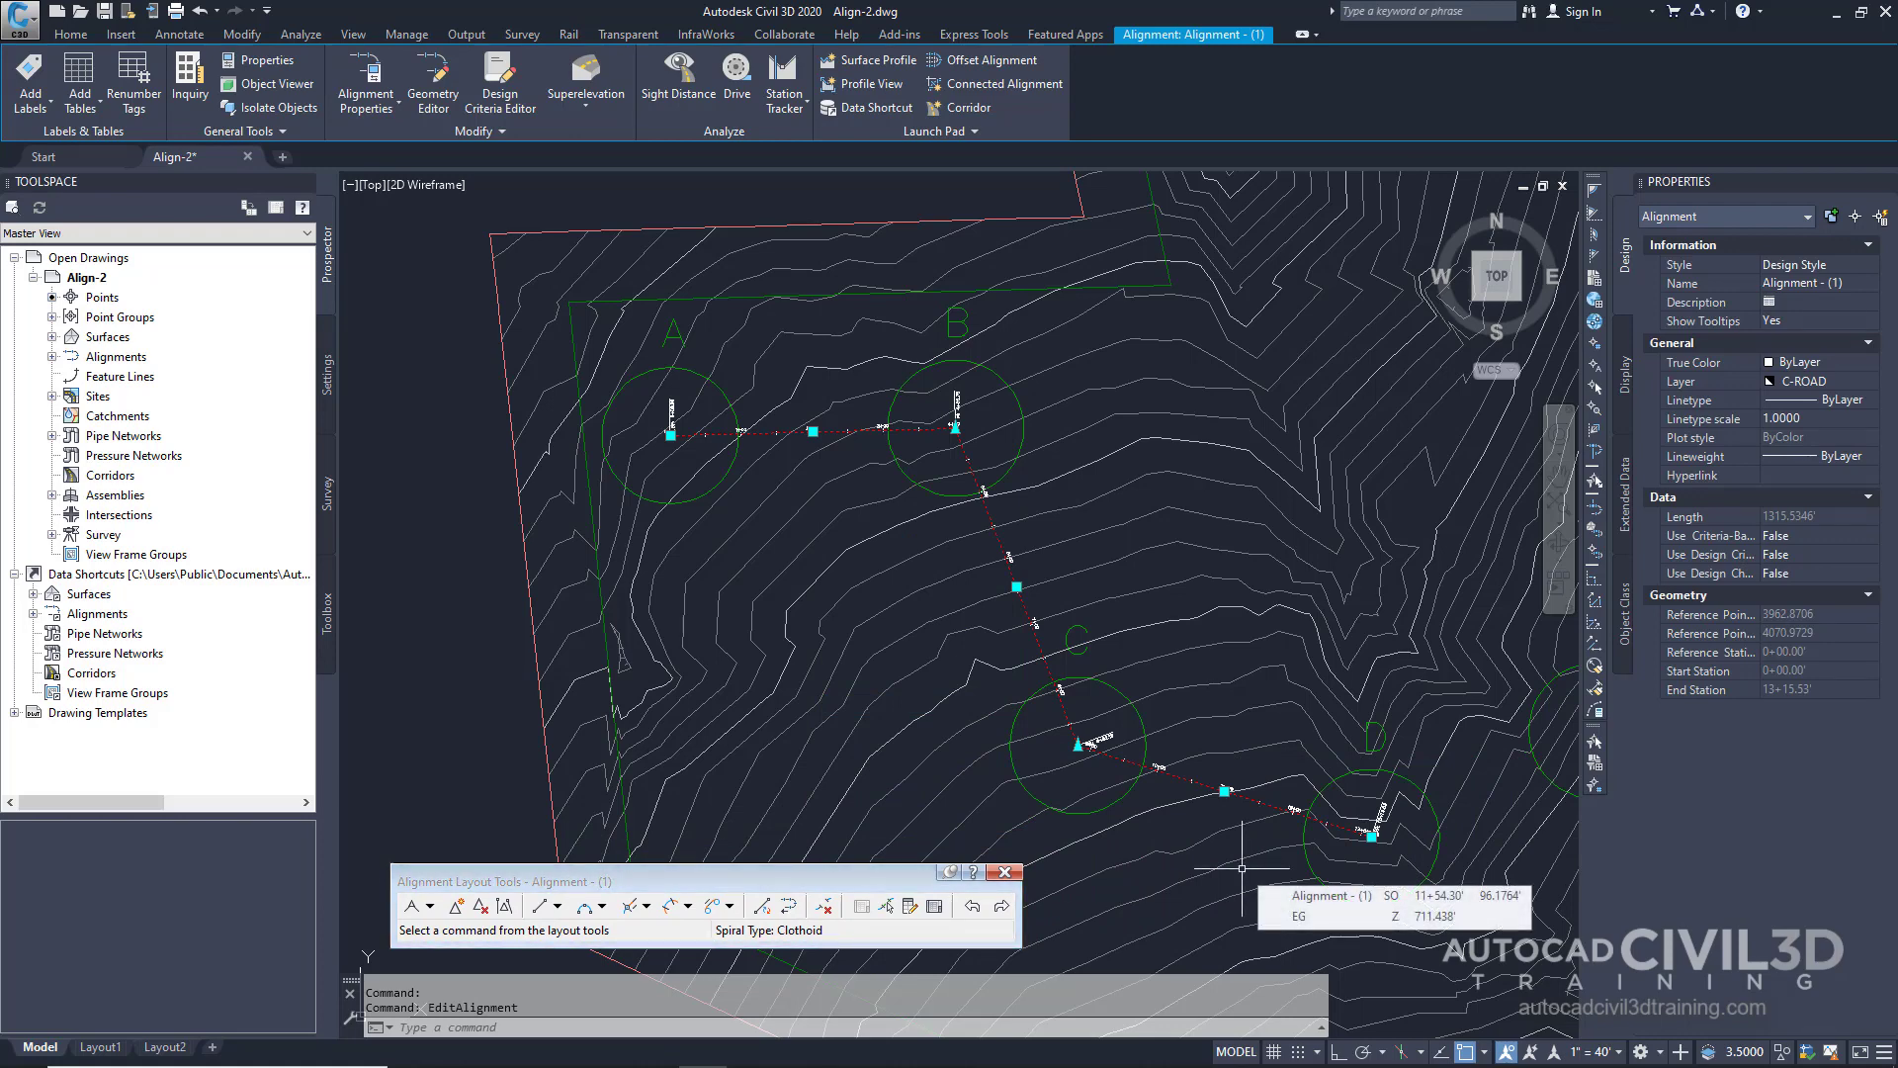
Choose Free Curve Fillet (Between two entities, radius) from the curve dropdown.
click(603, 908)
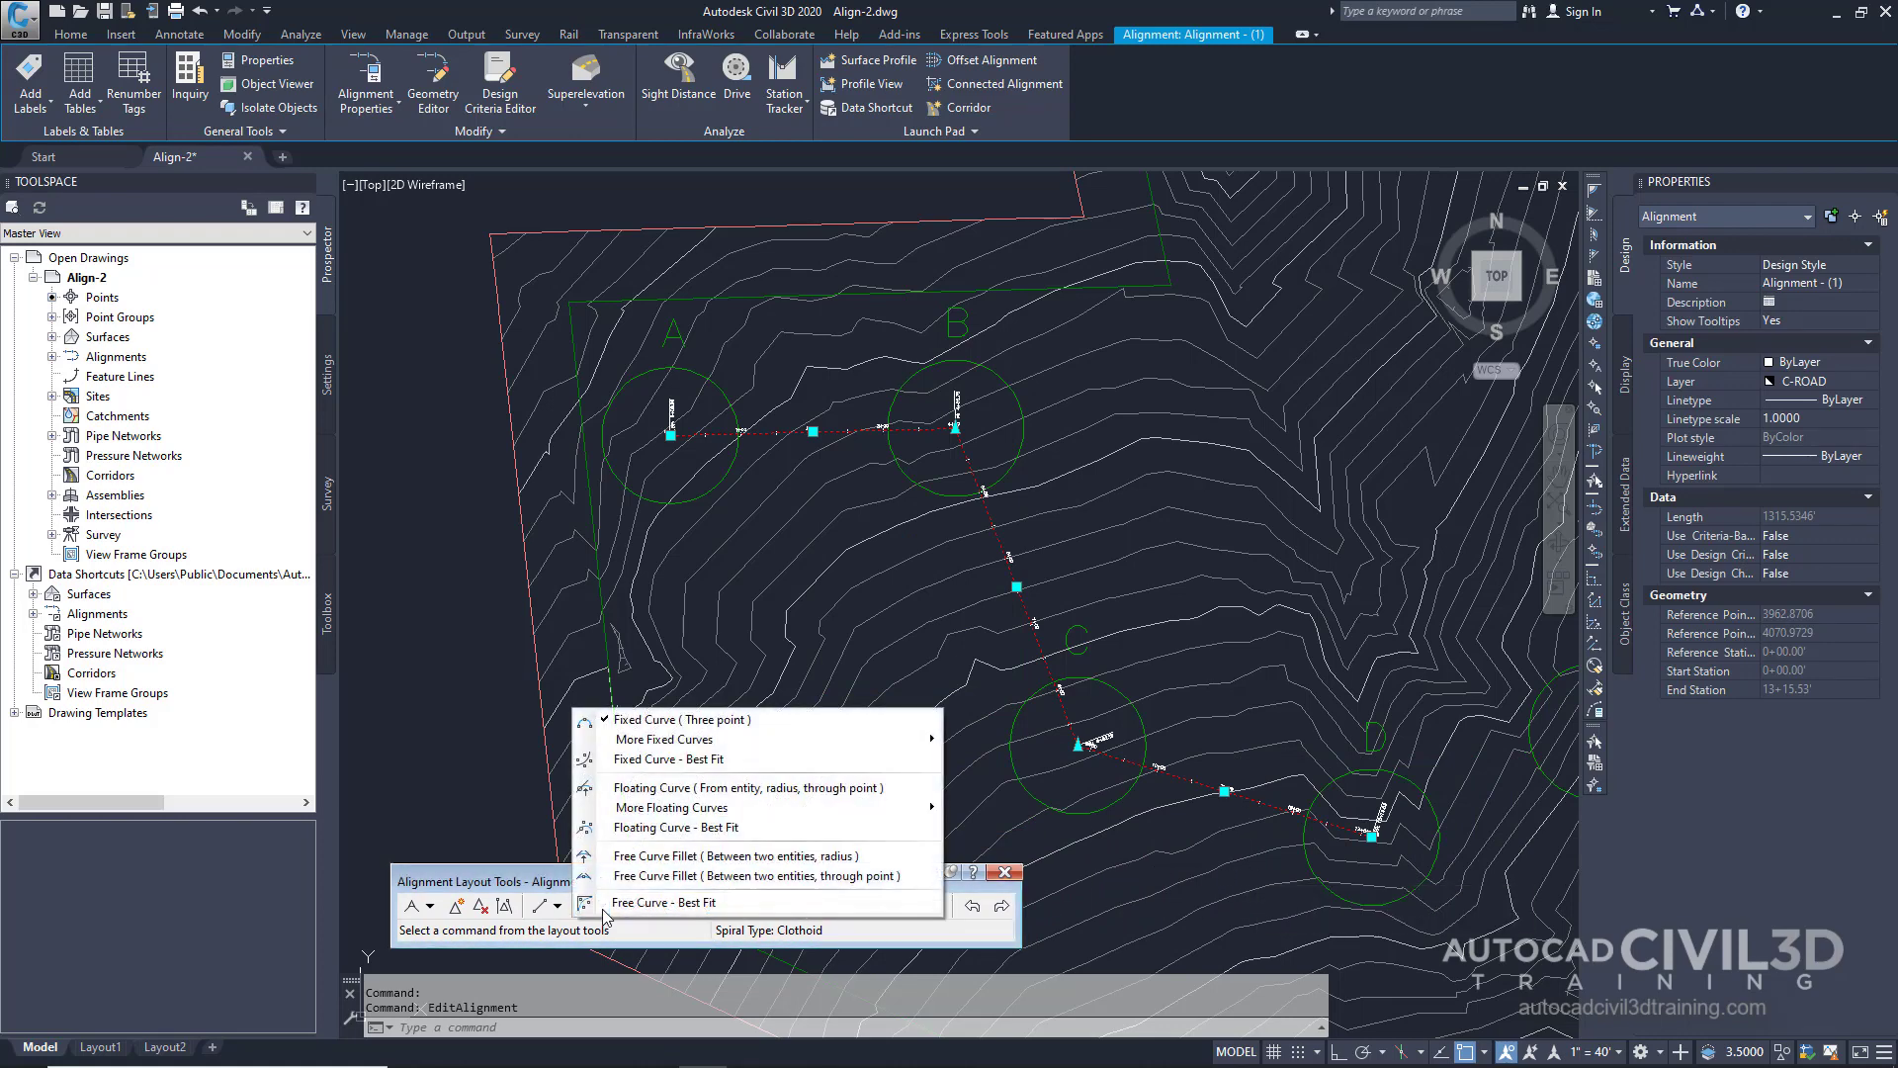
click(874, 859)
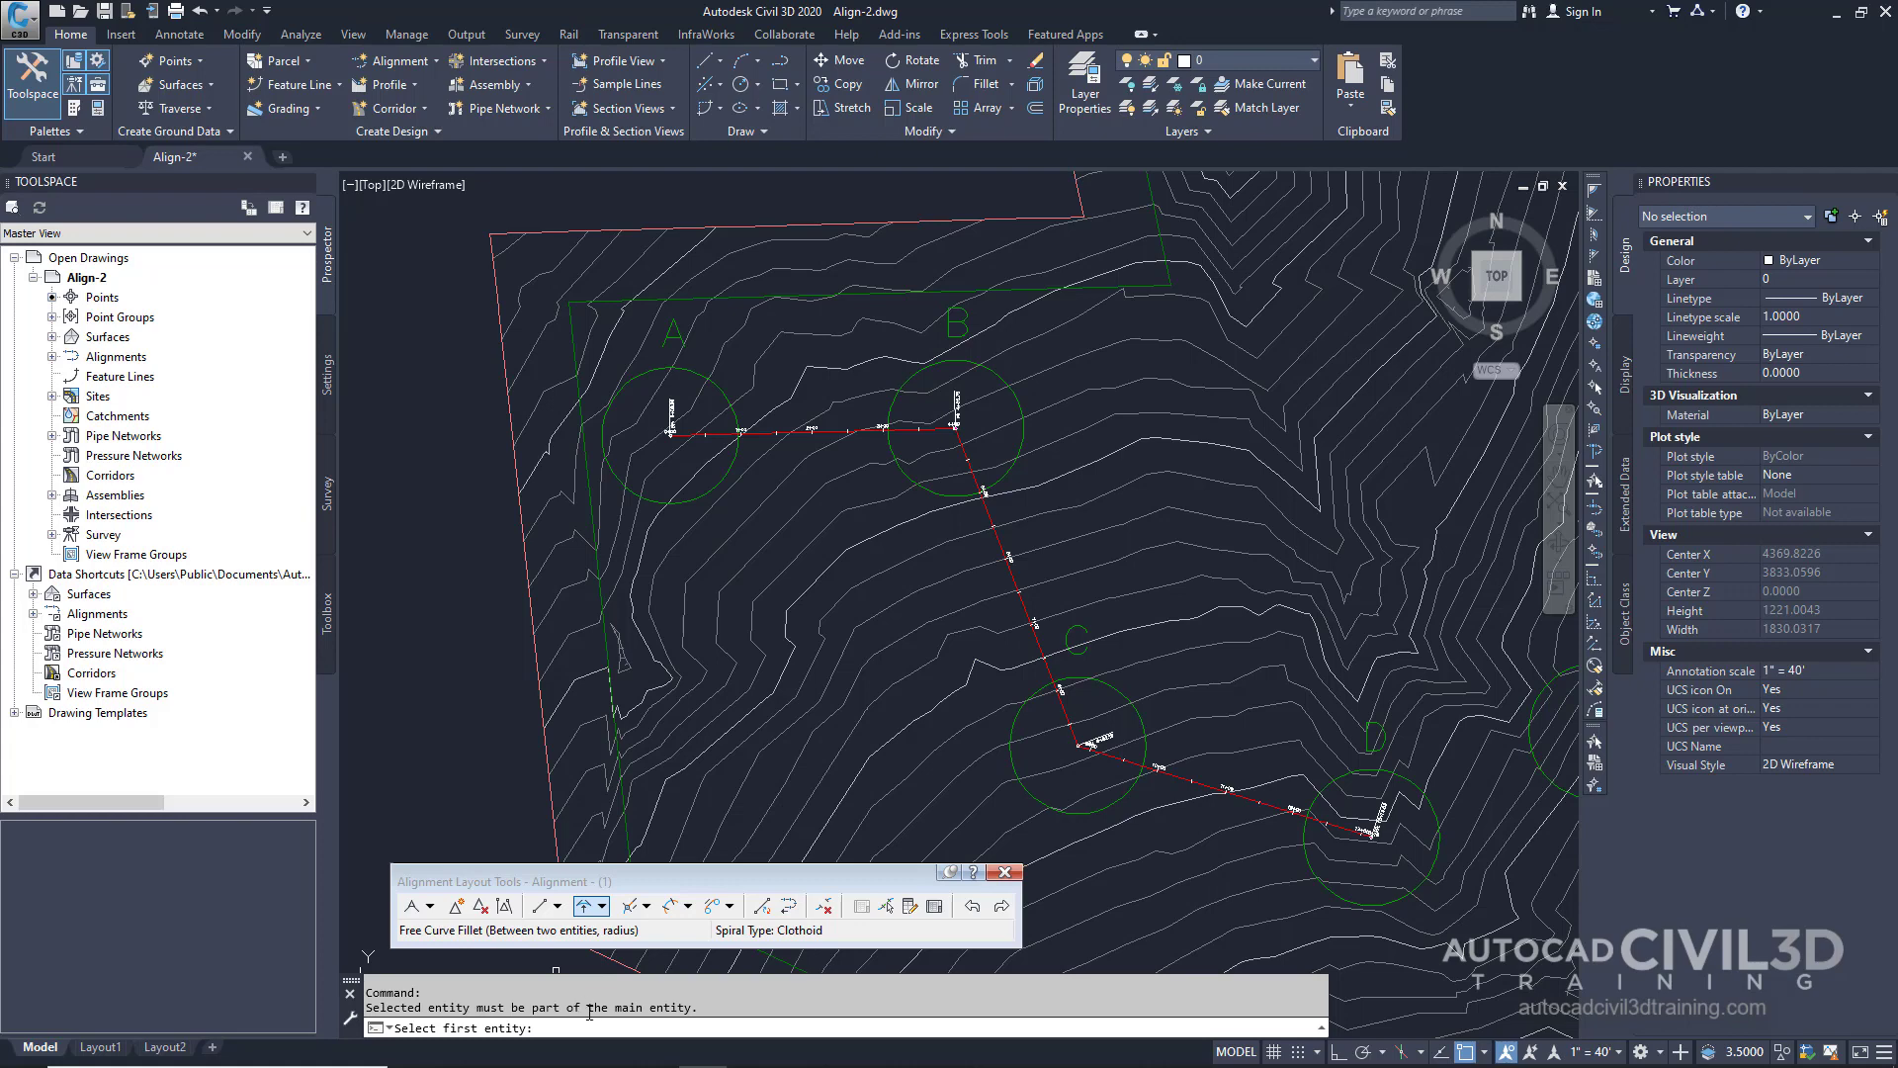
Fillet the two tangents at circle B with a 200-radius curve, accepting Lessthan180.
scroll(803, 380, up, 4)
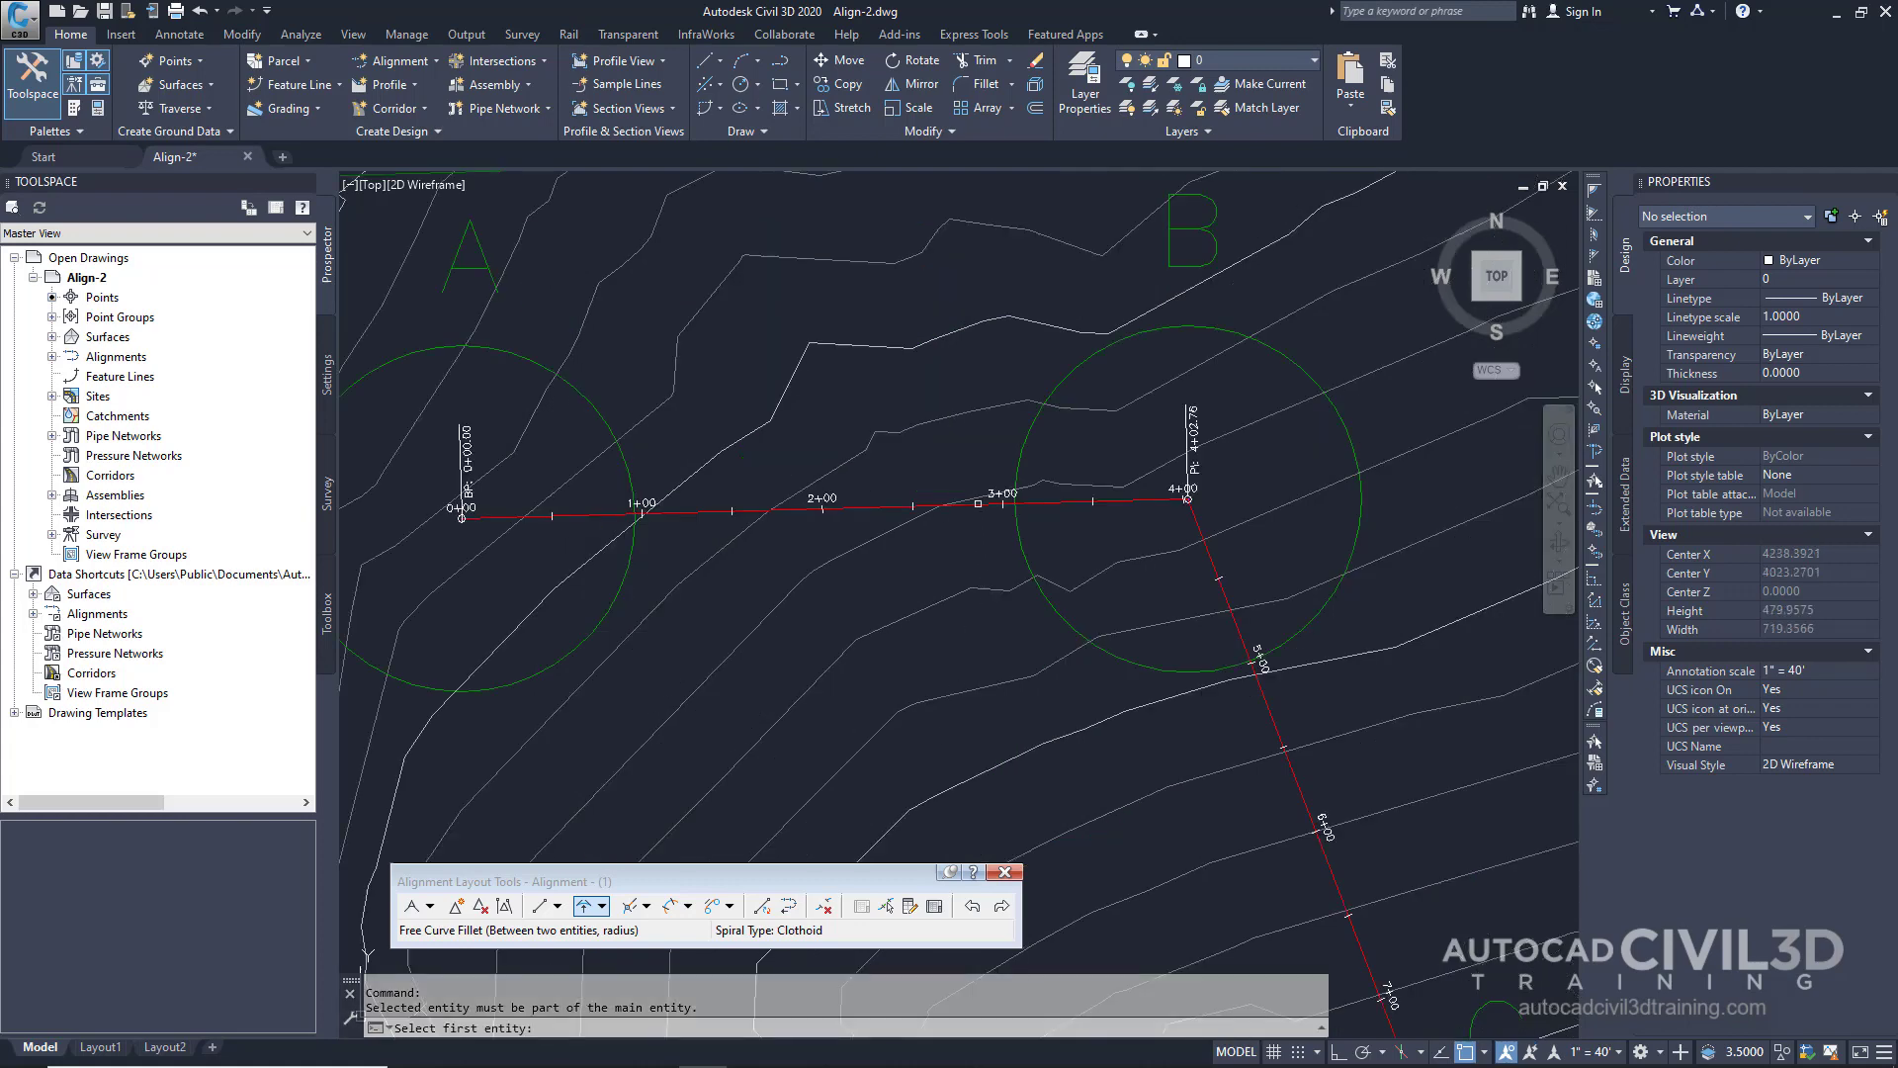
click(978, 503)
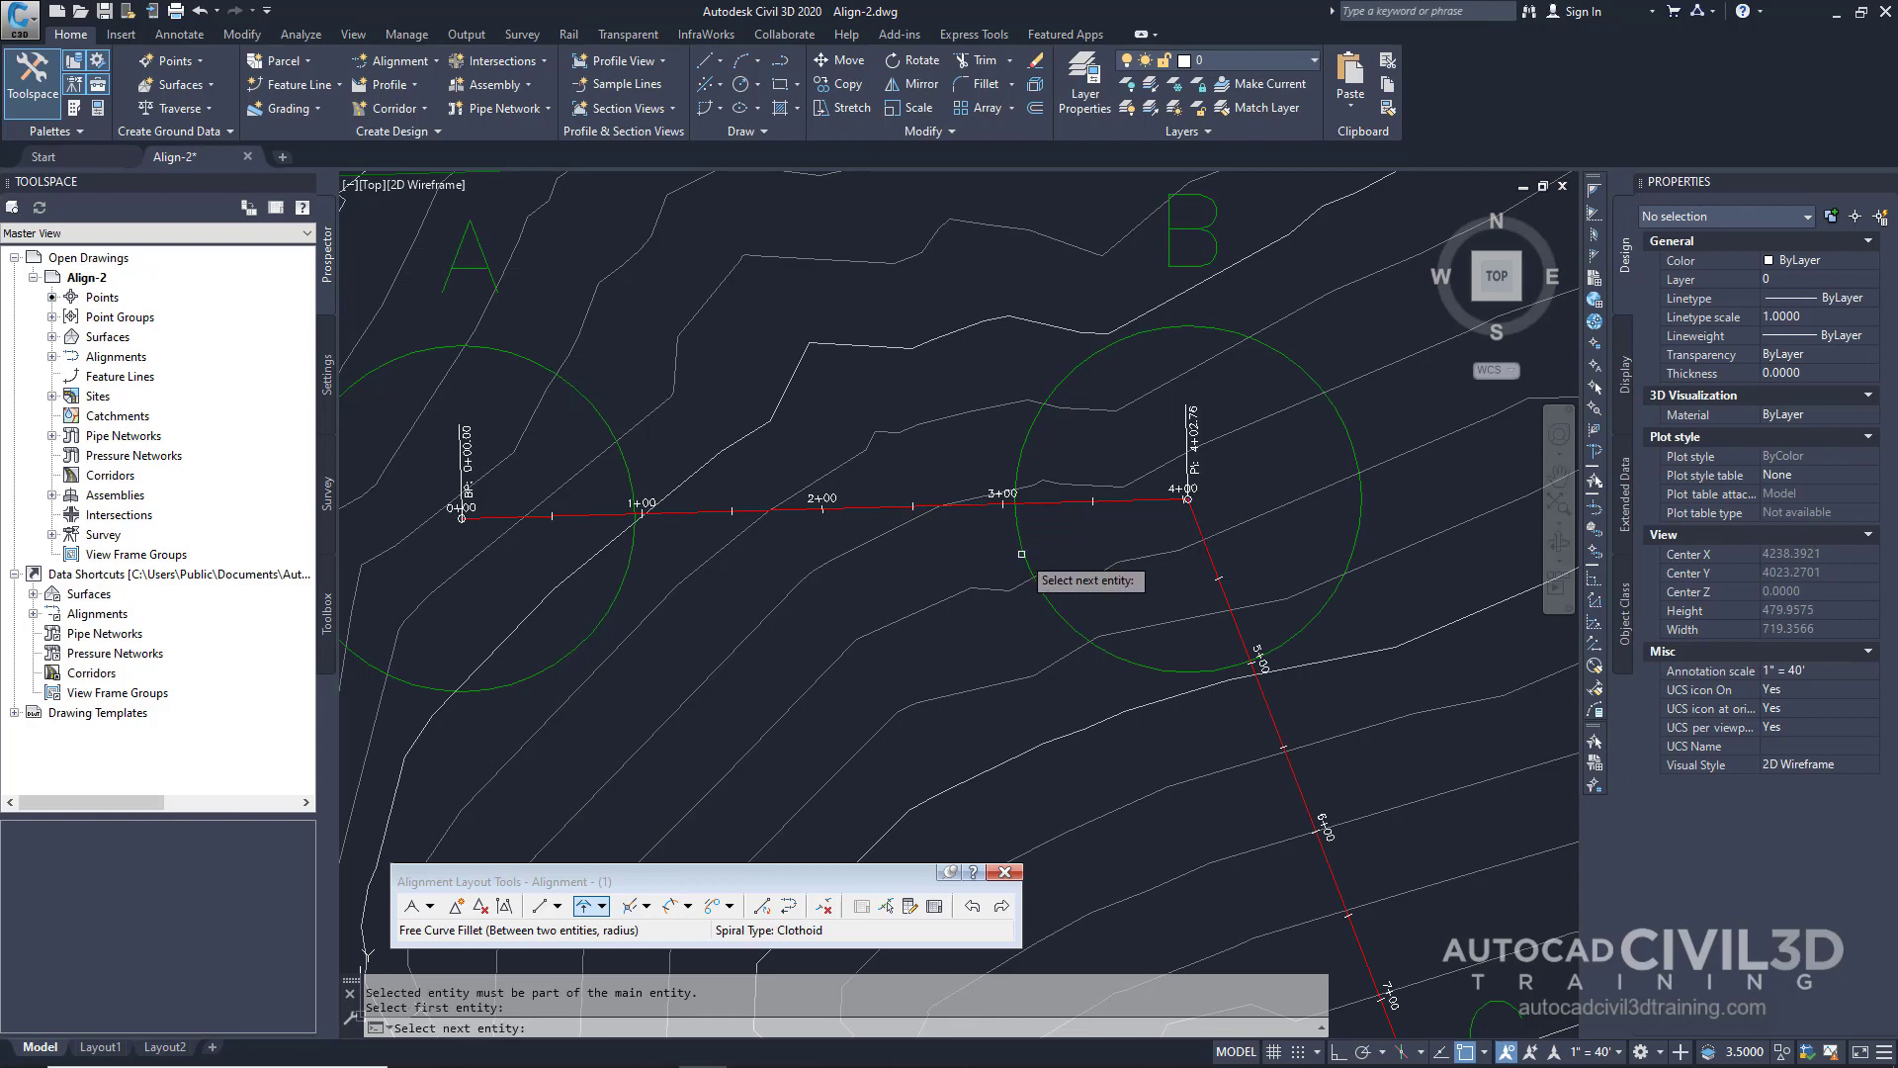
click(1271, 708)
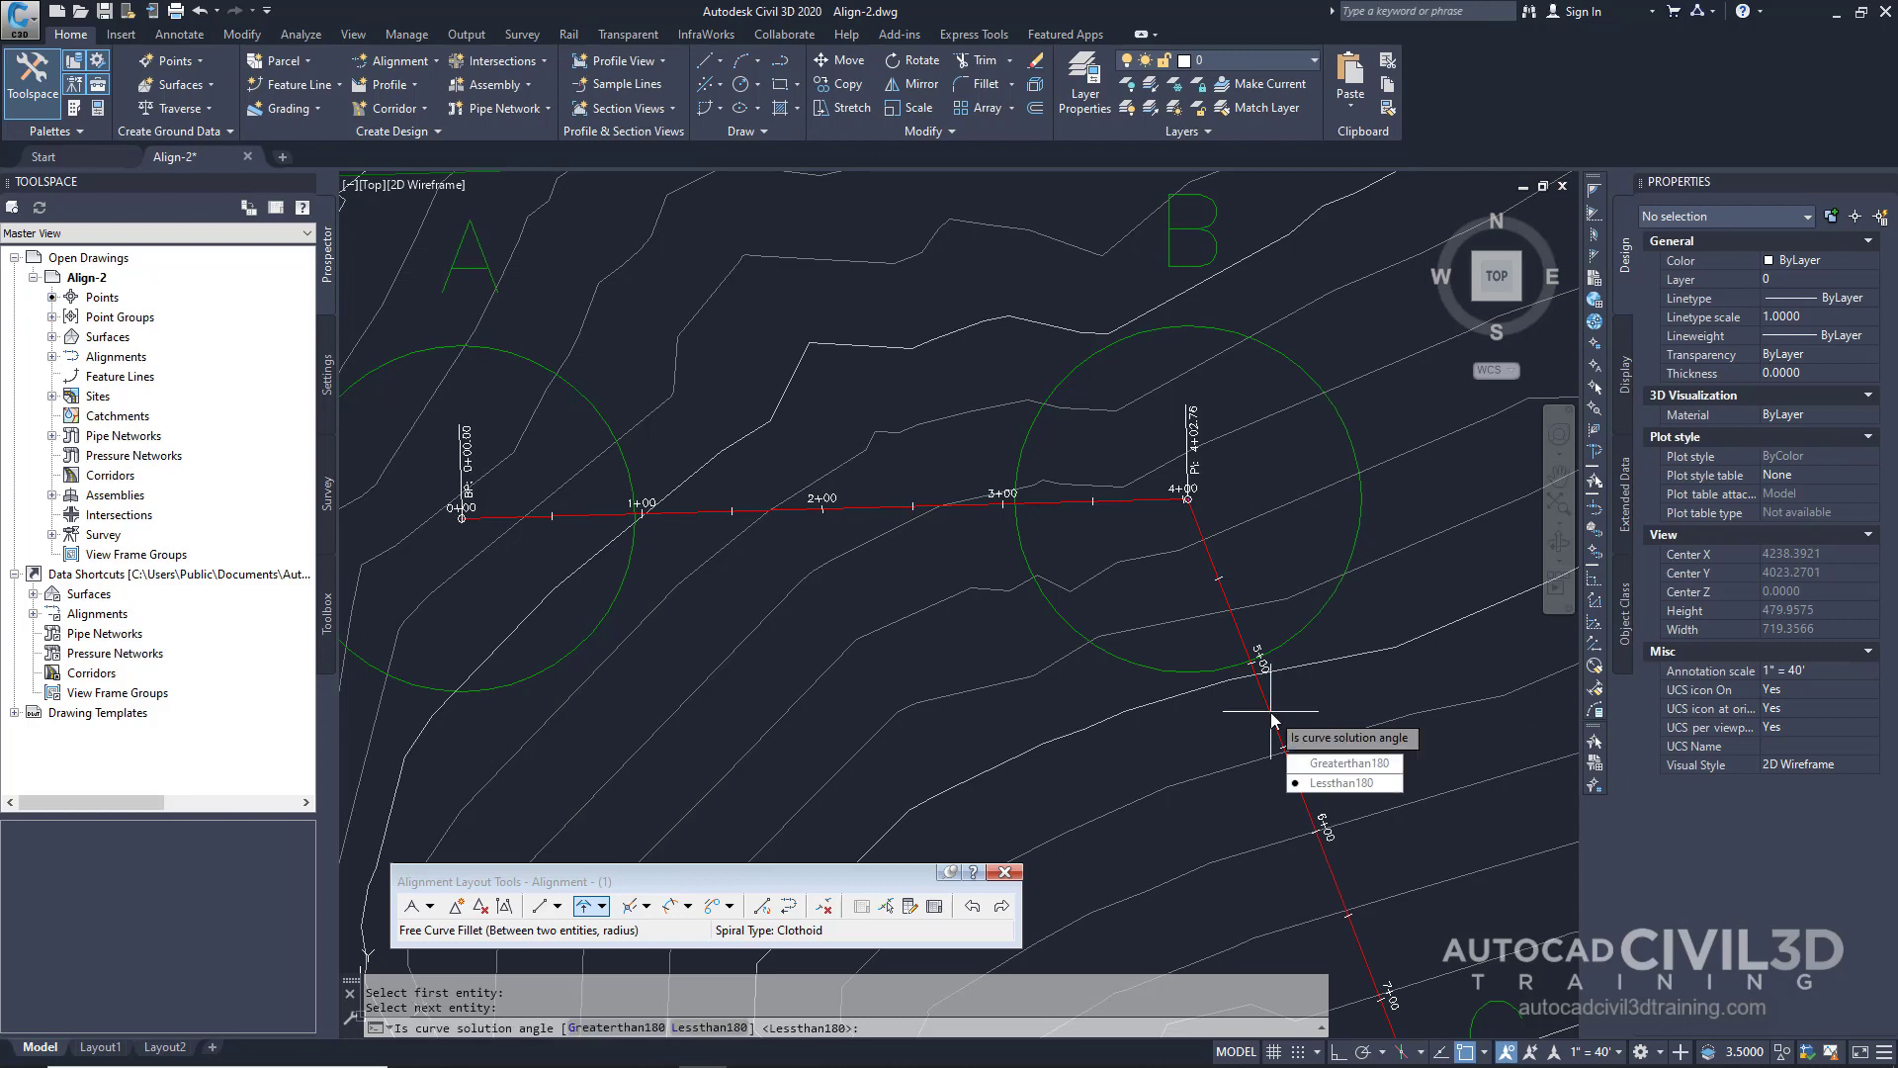
key(Return)
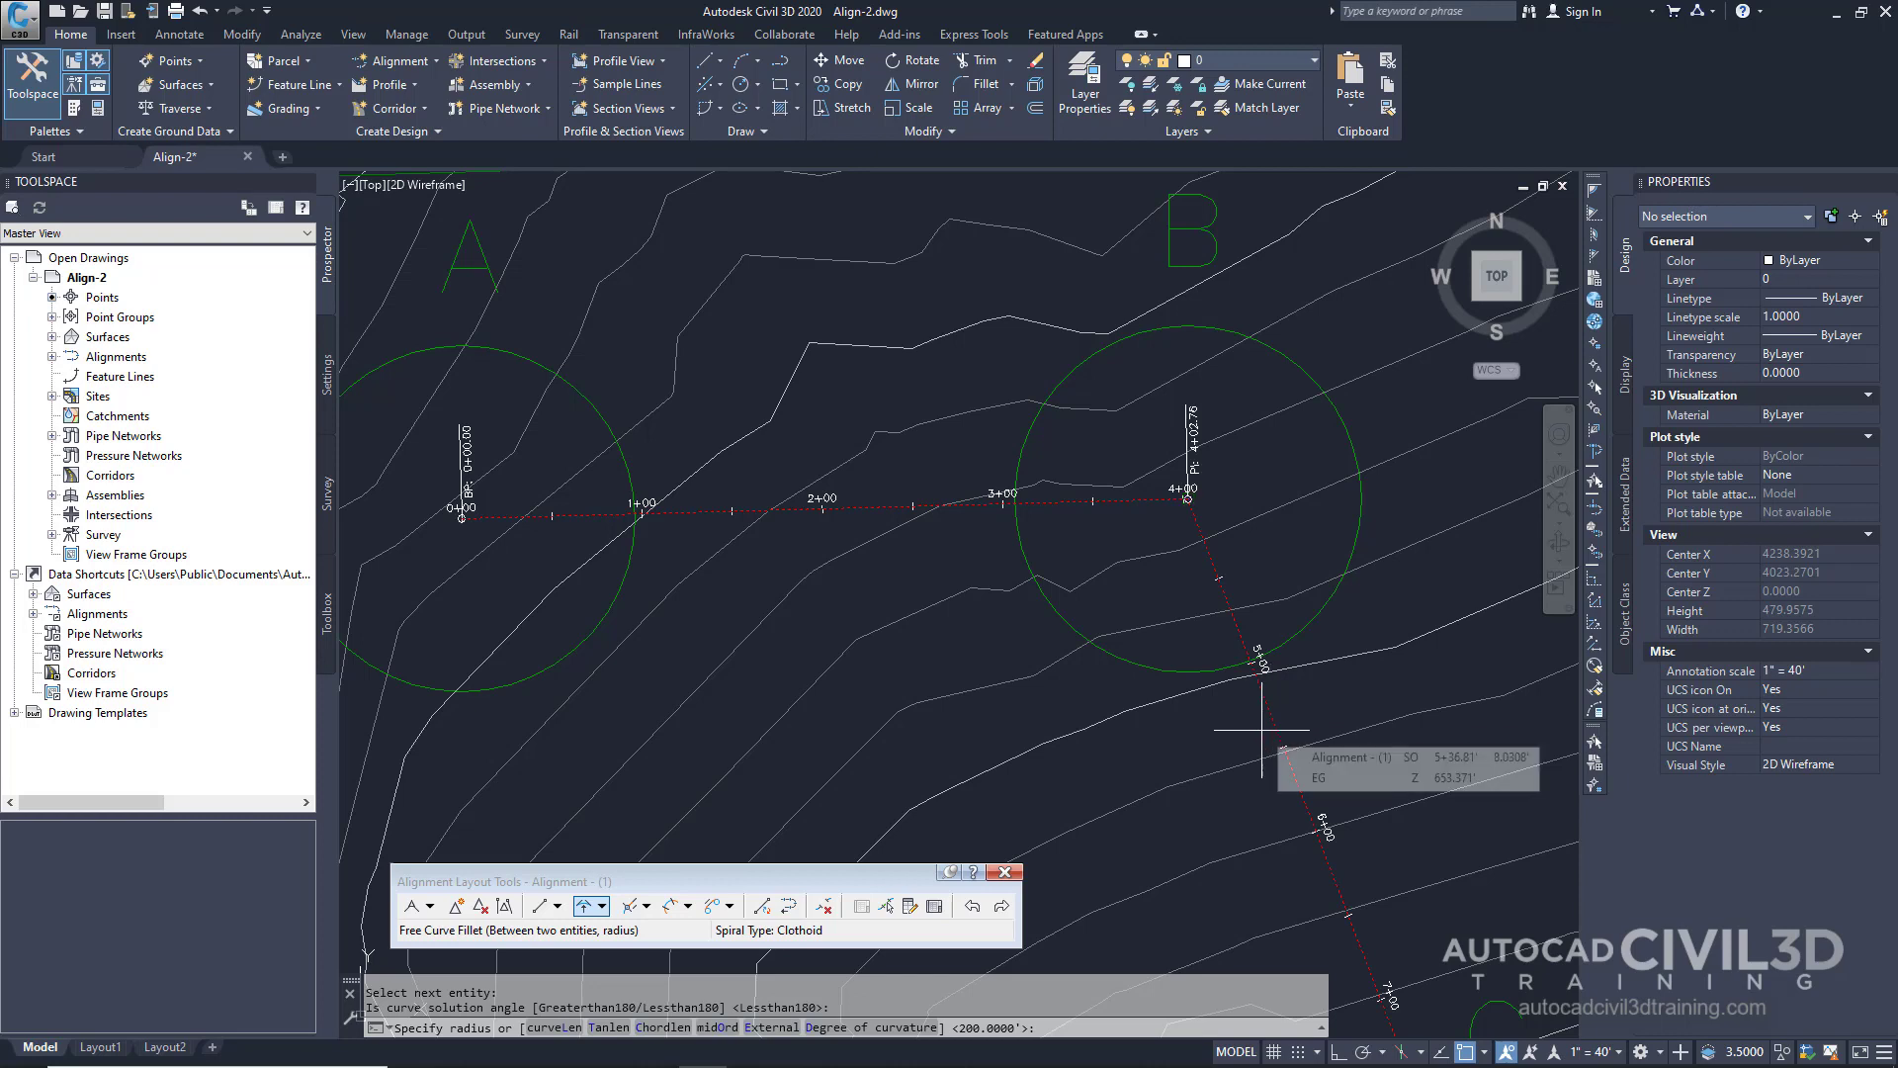
text(200)
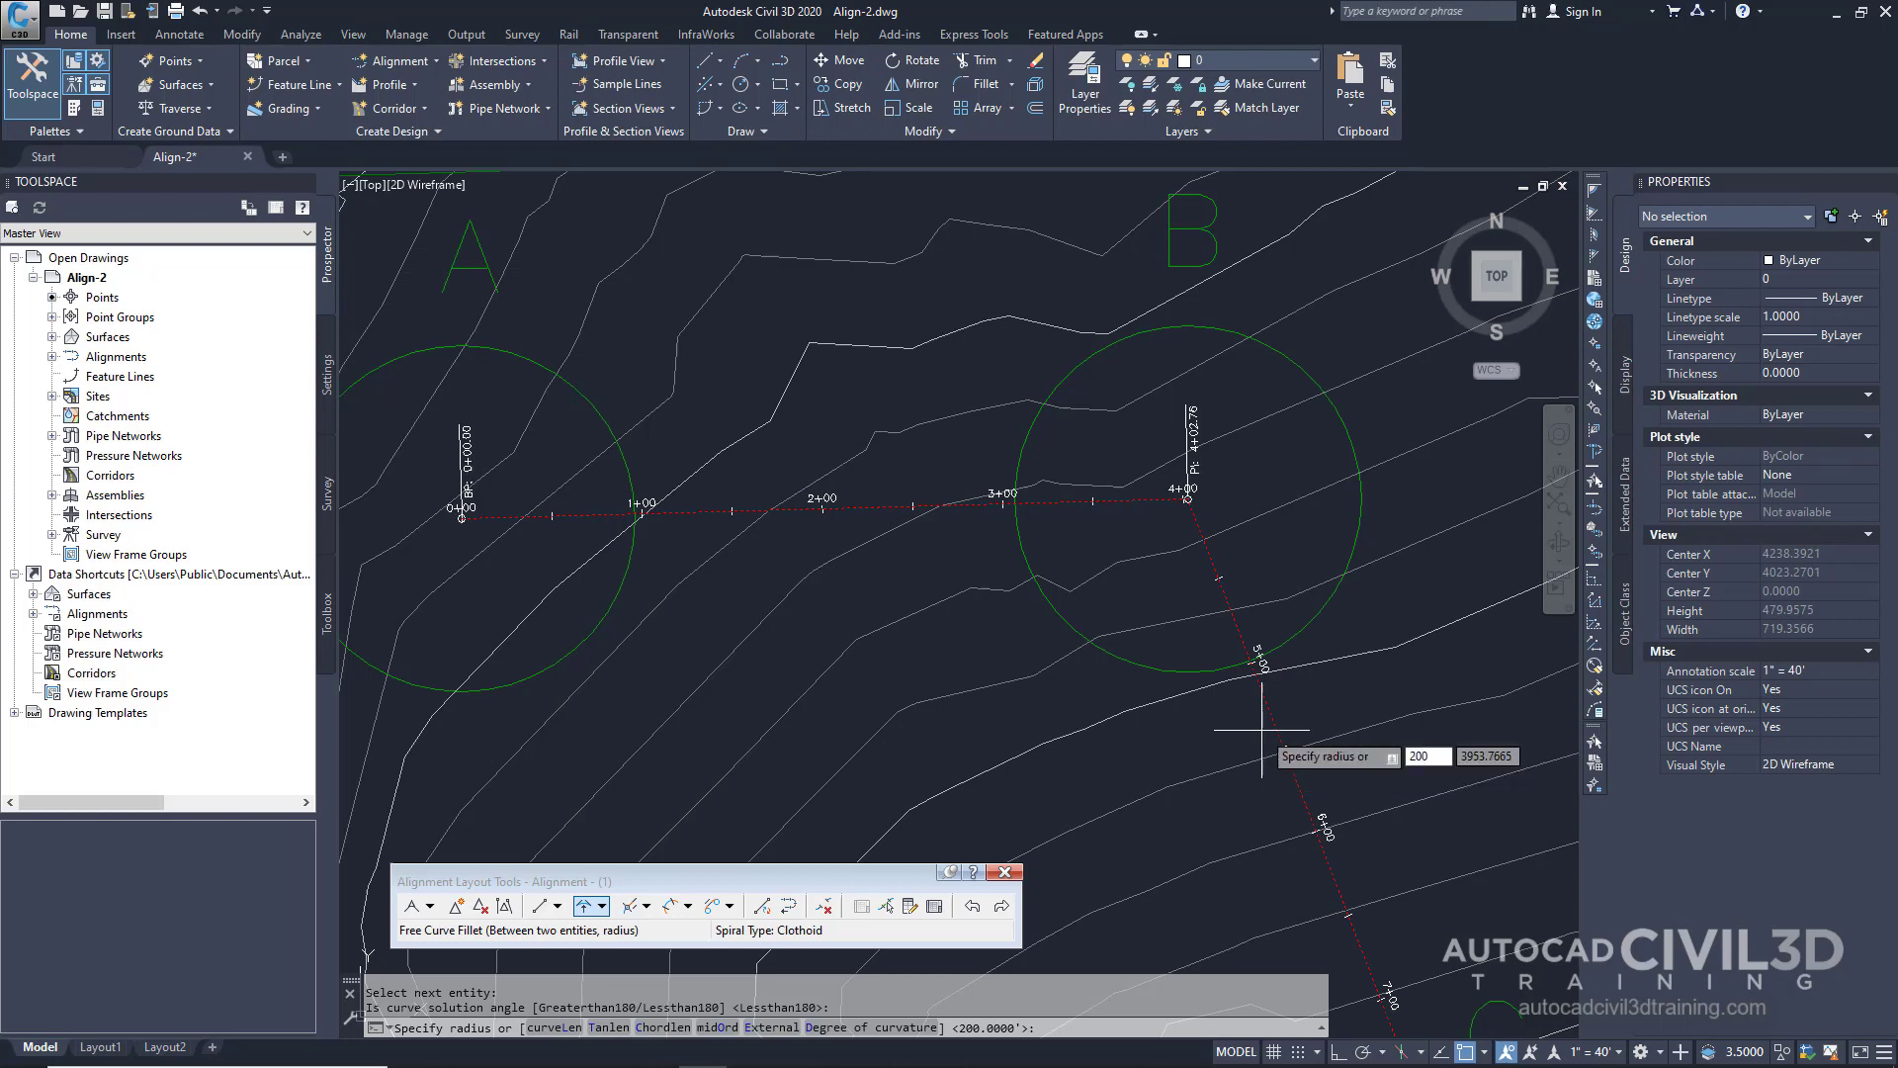
key(Return)
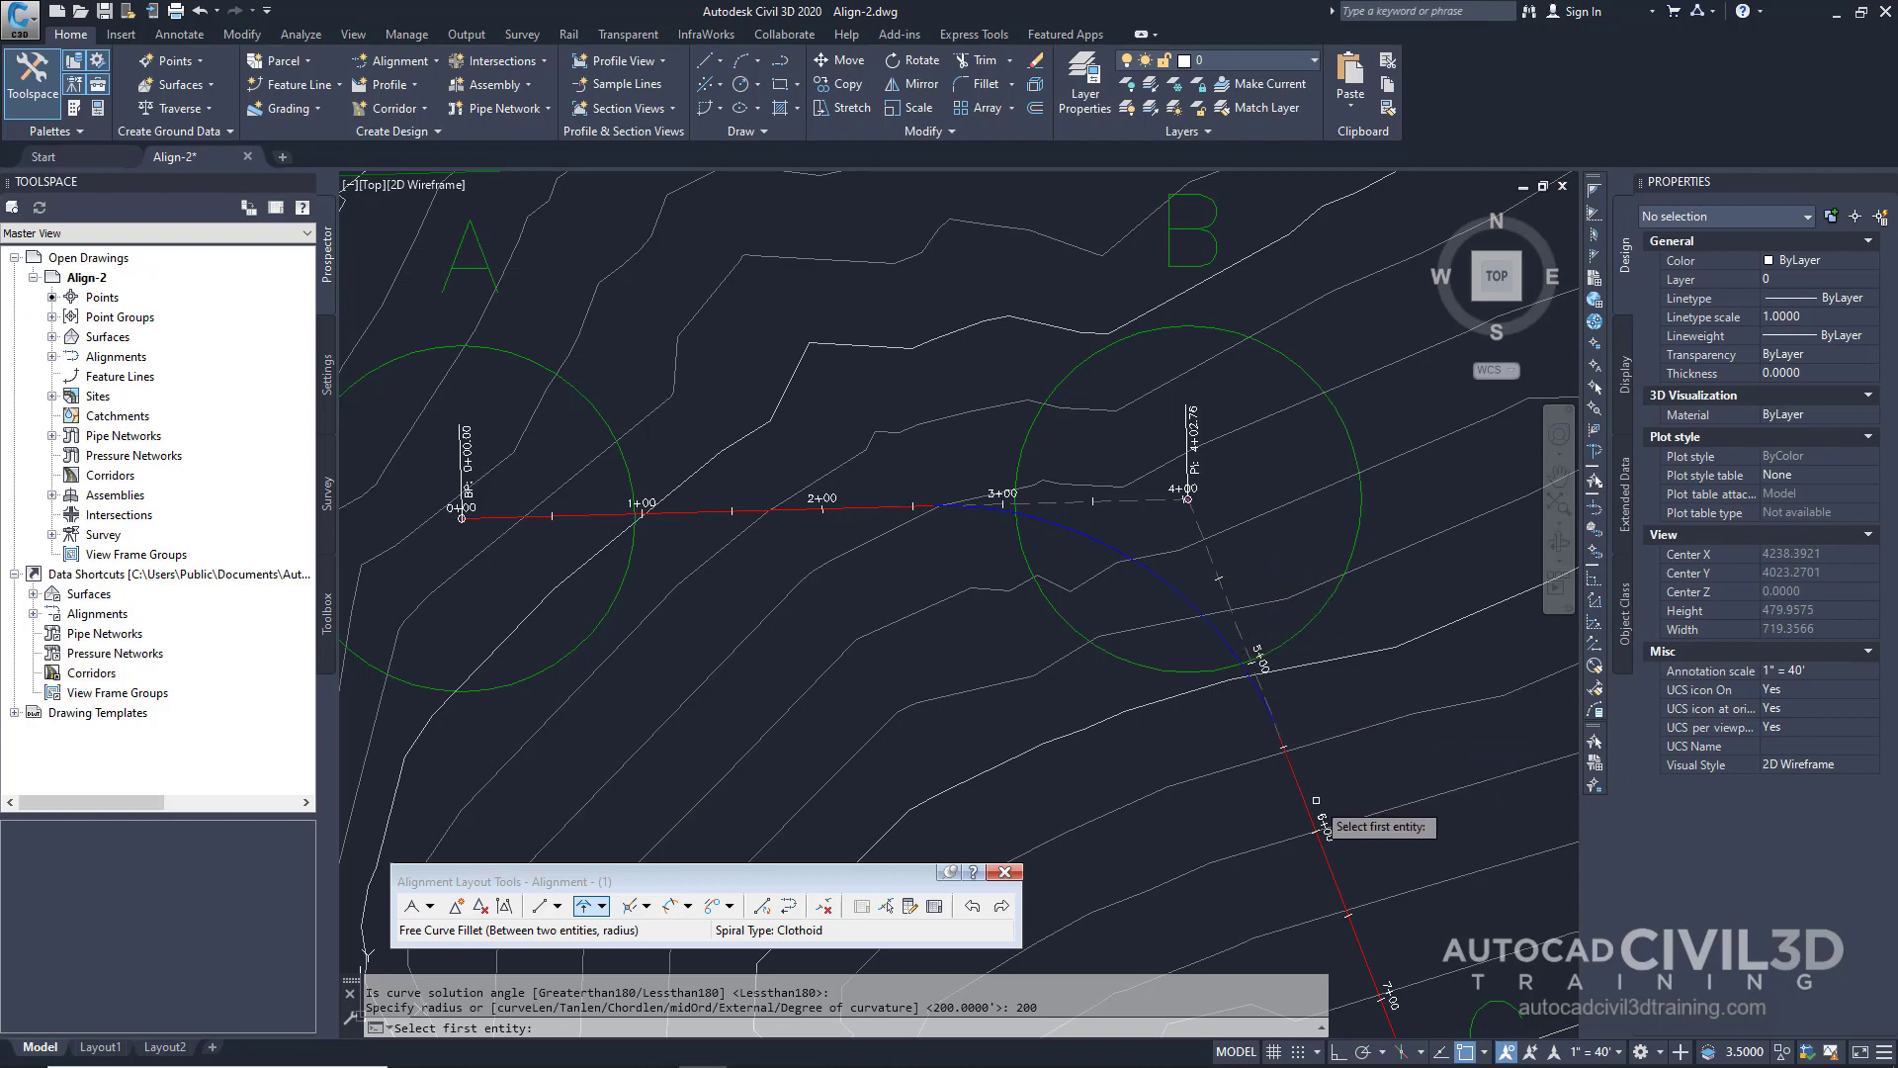
key(Escape)
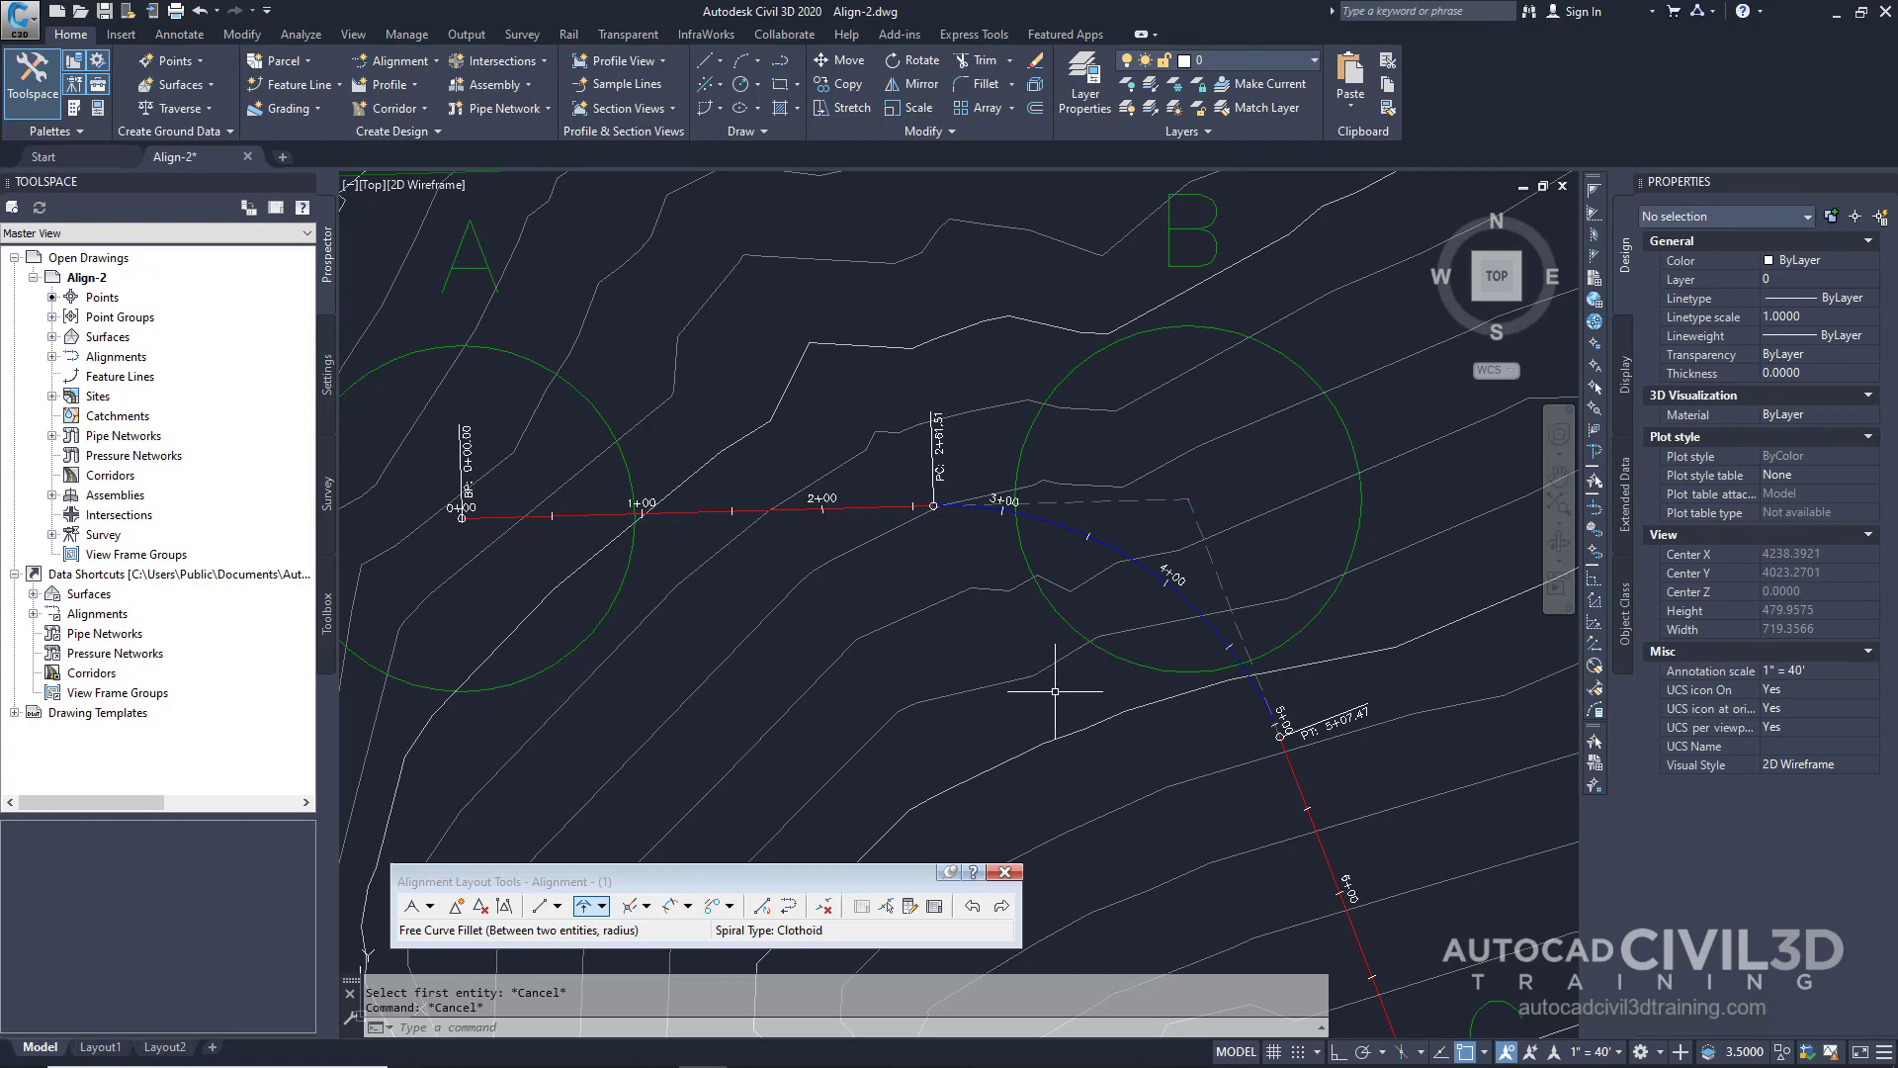
Pan to circle C and choose Free Spiral-Curve-Spiral (Between two entities) from the spiral dropdown.
middle_drag(1268, 853, 1124, 601)
mouse_move(1255, 781)
middle_down()
mouse_move(1127, 494)
mouse_move(1094, 614)
mouse_move(1041, 567)
middle_up()
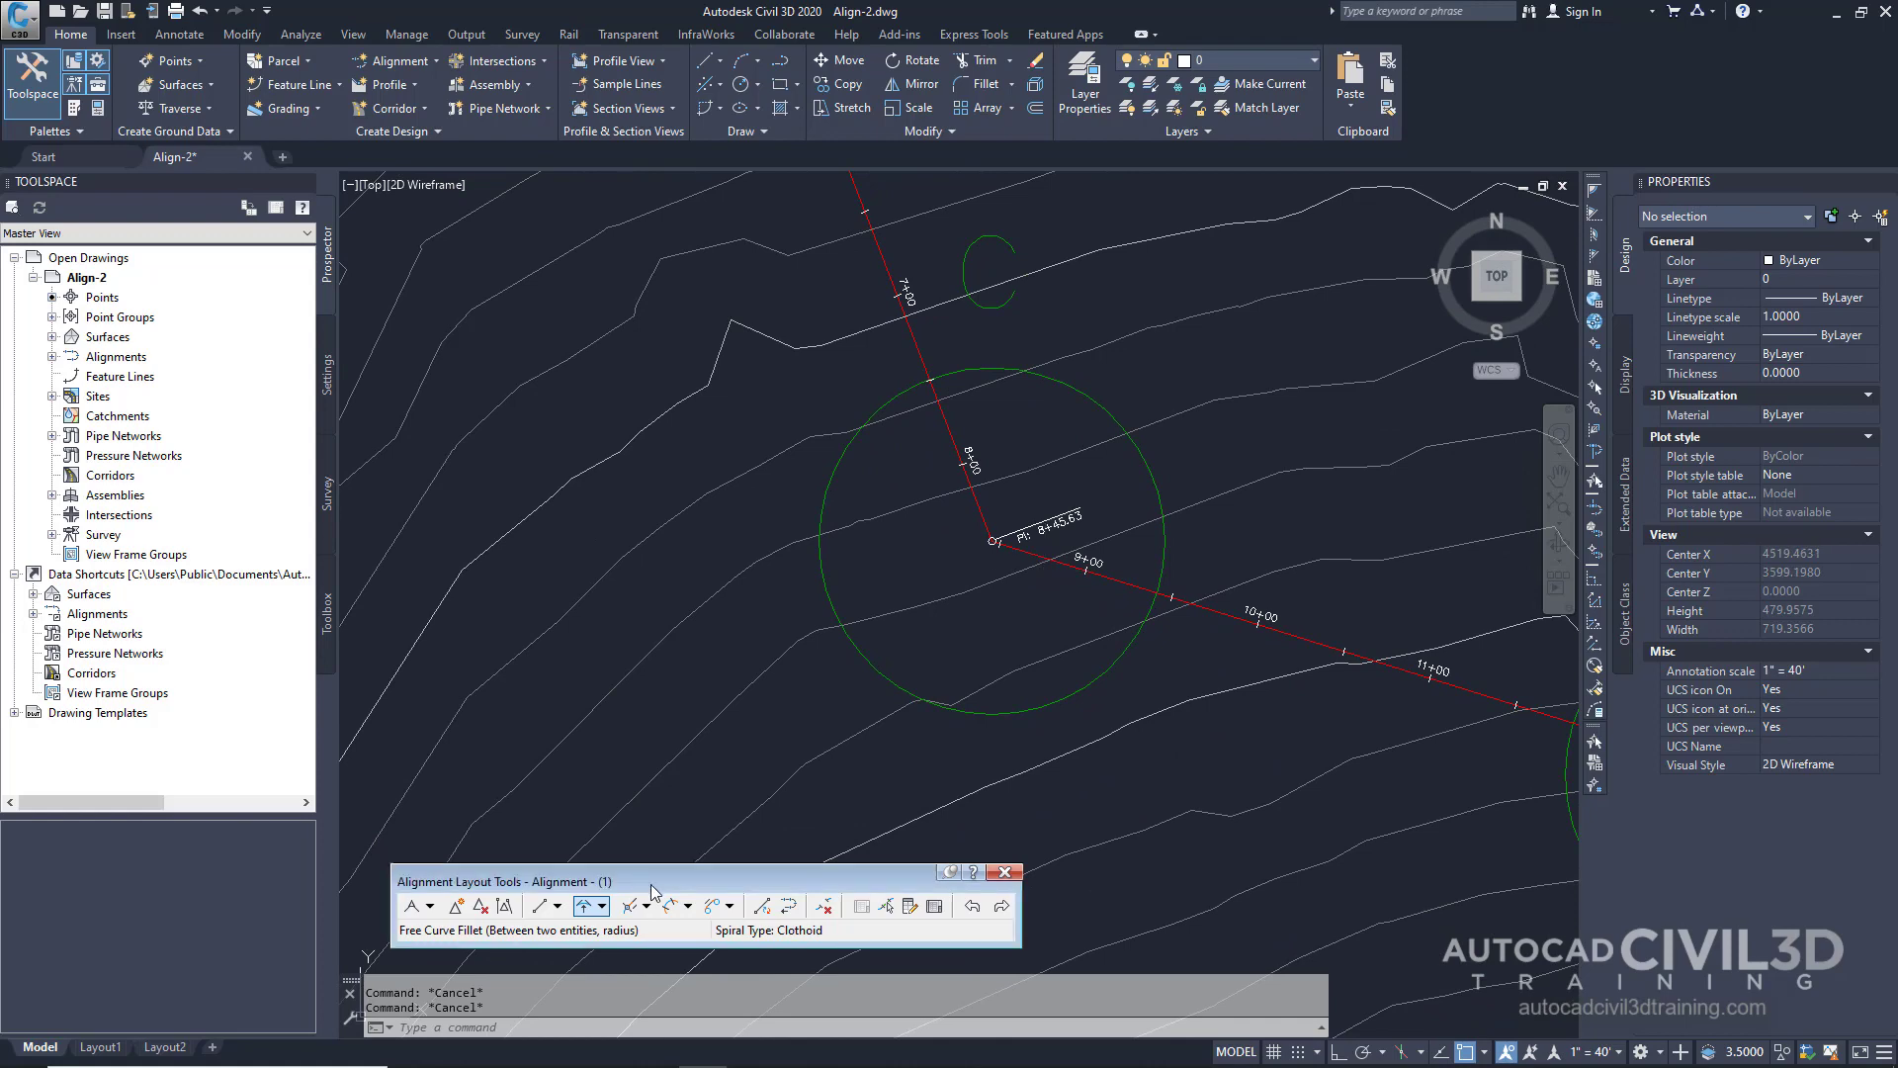
click(689, 908)
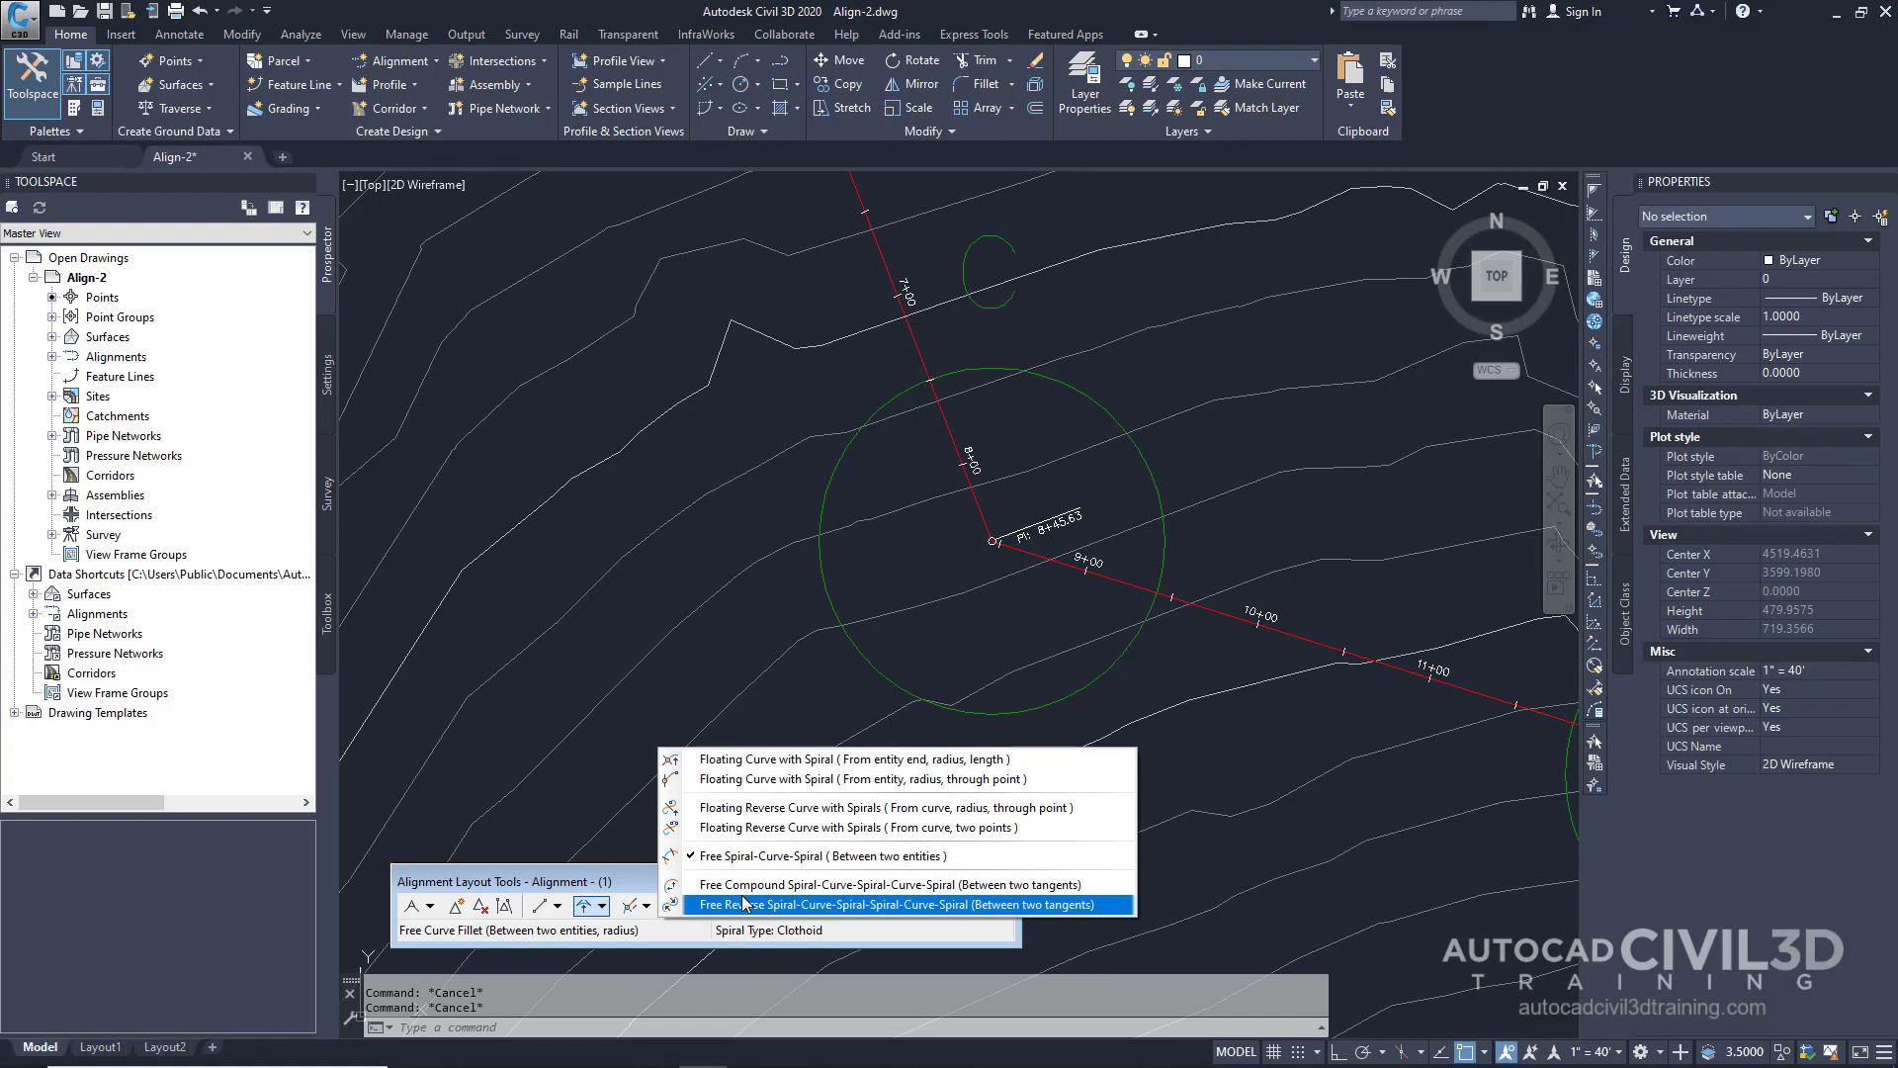
click(936, 862)
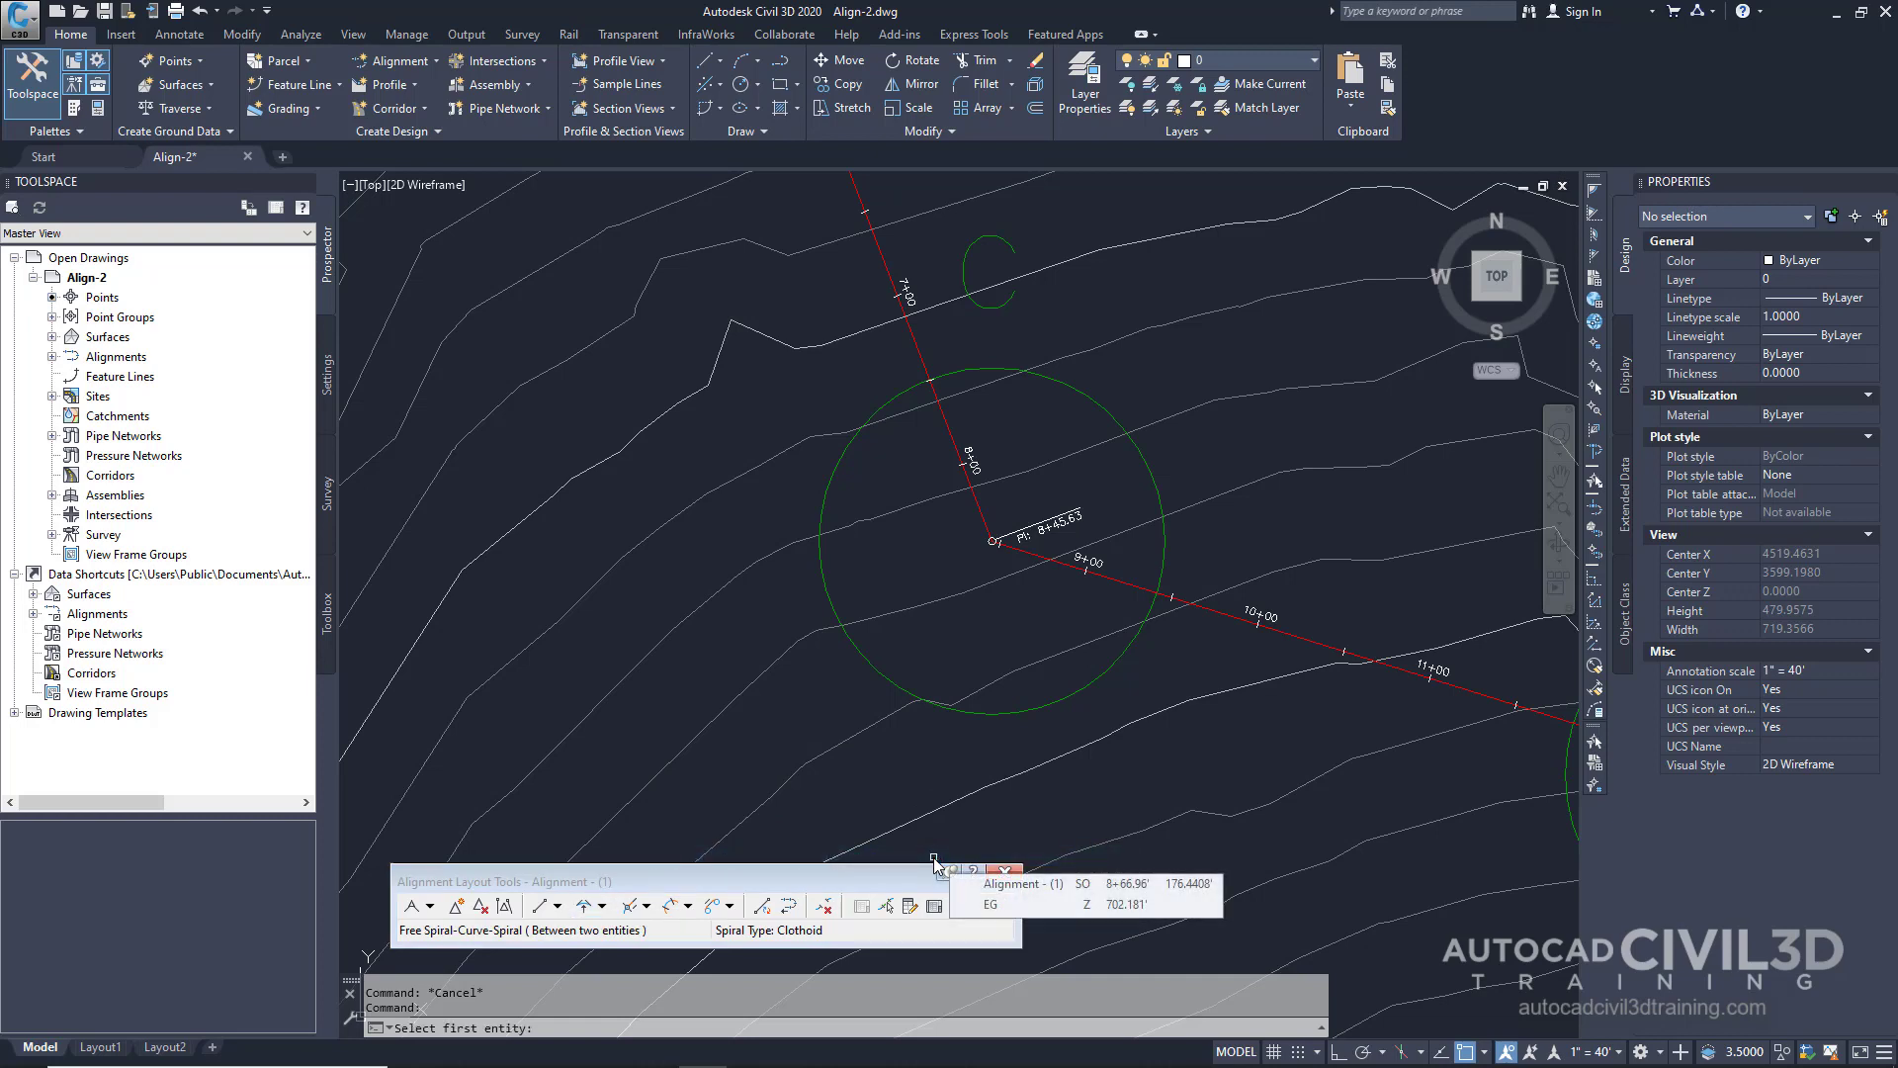
Join the tangents at circle C with a 200-radius curve and 50-long spirals in and out.
click(920, 352)
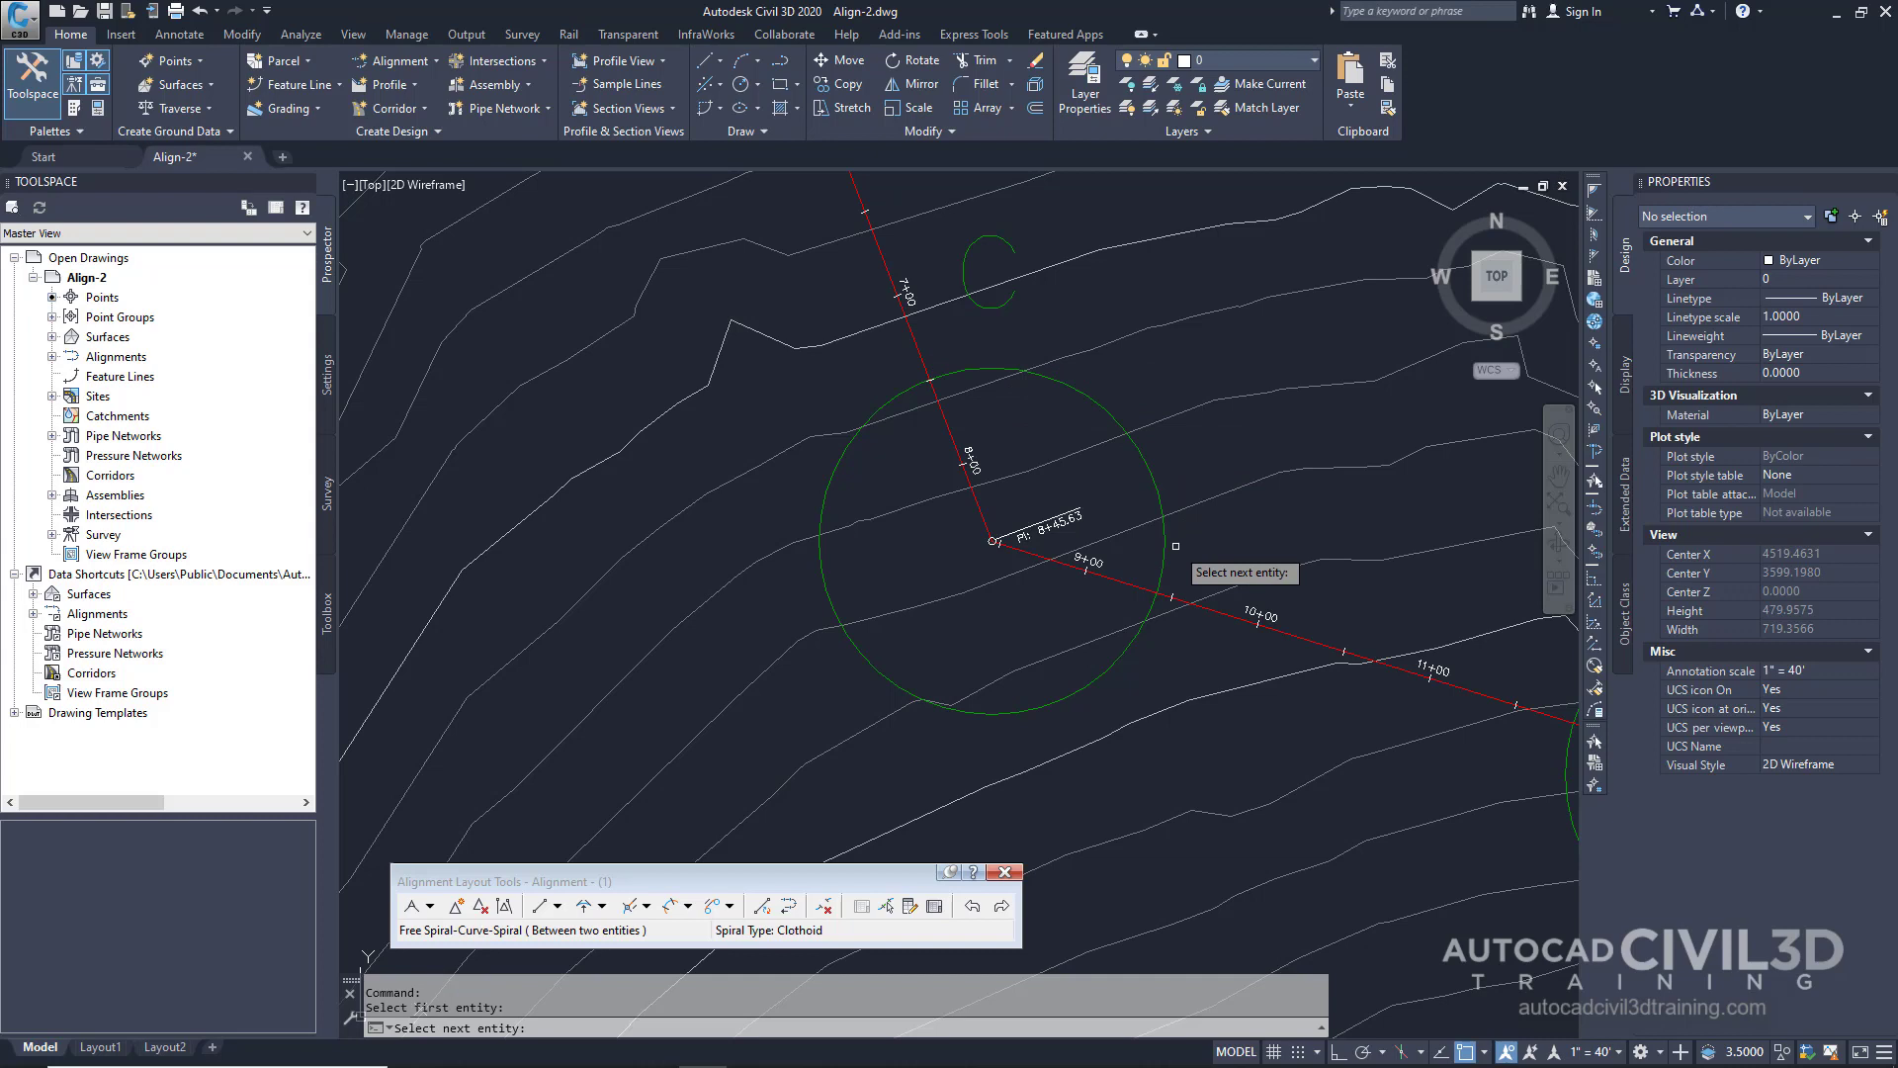
click(1231, 618)
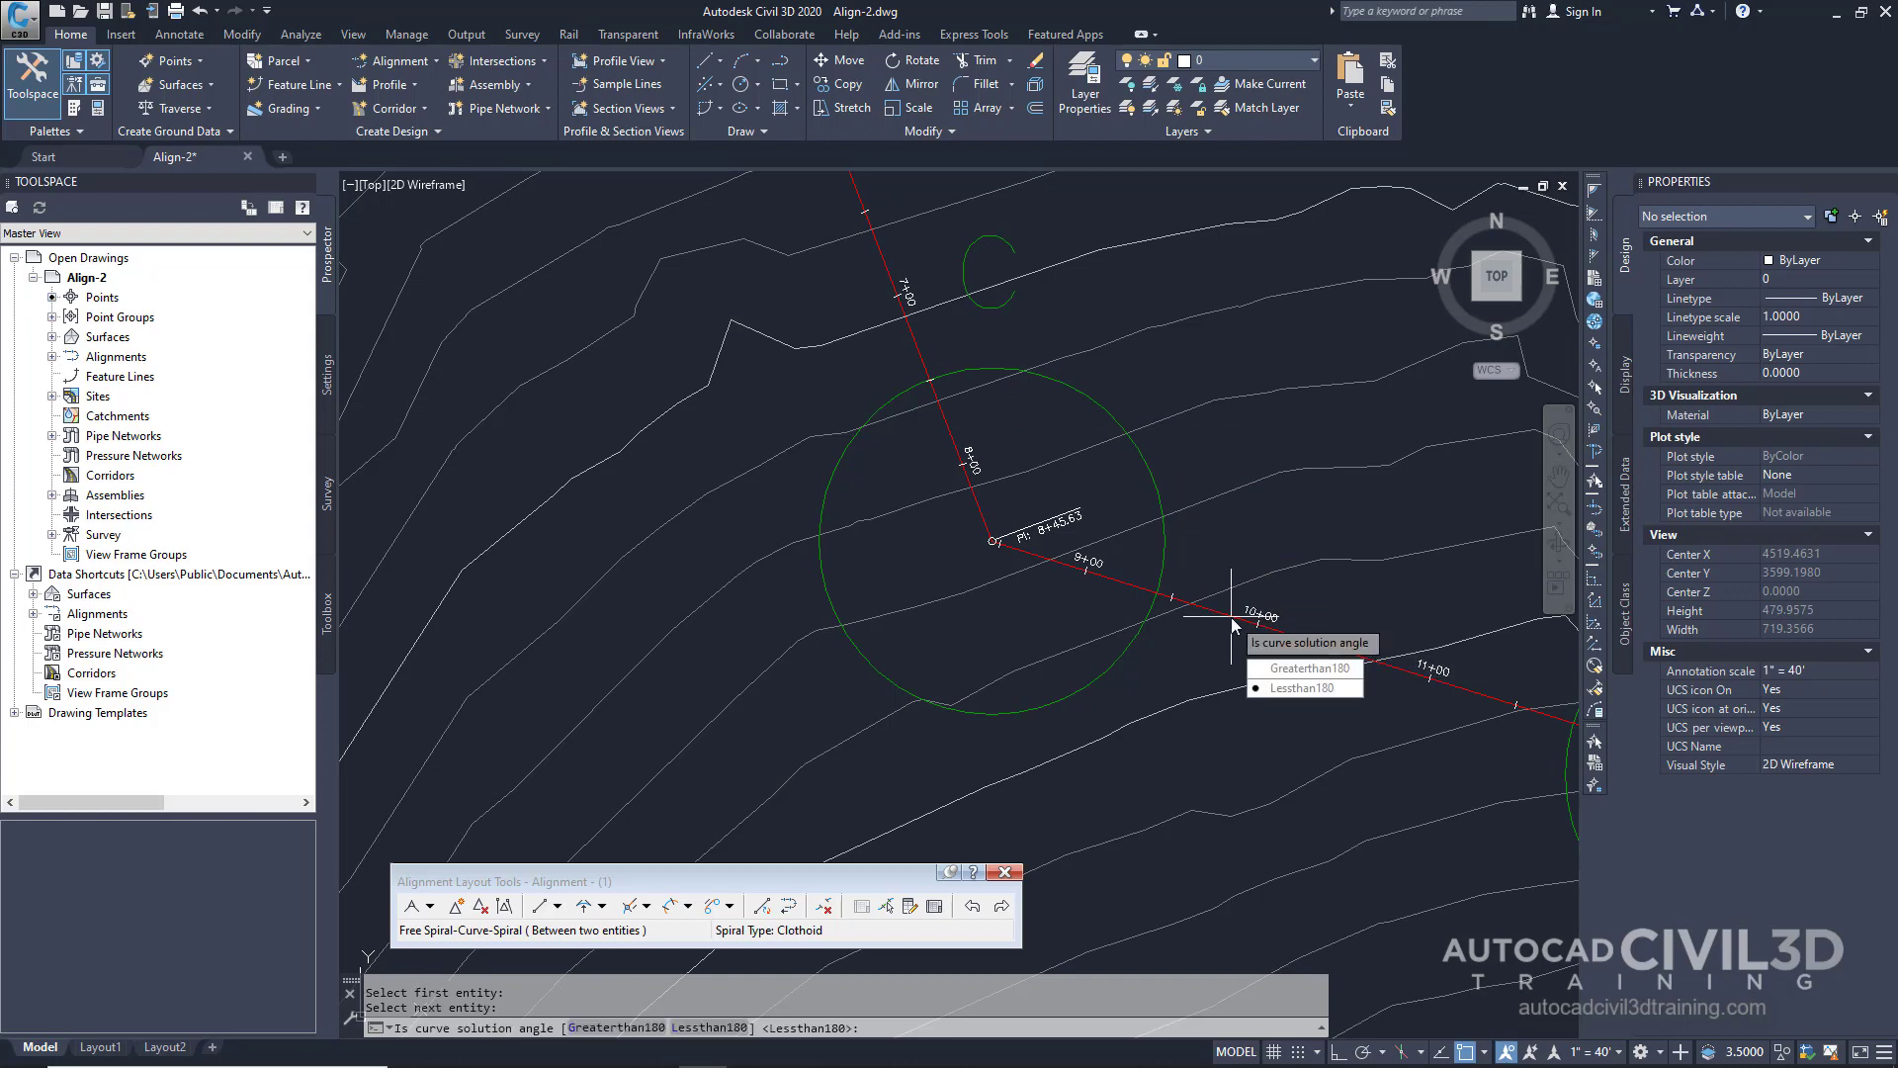
key(Return)
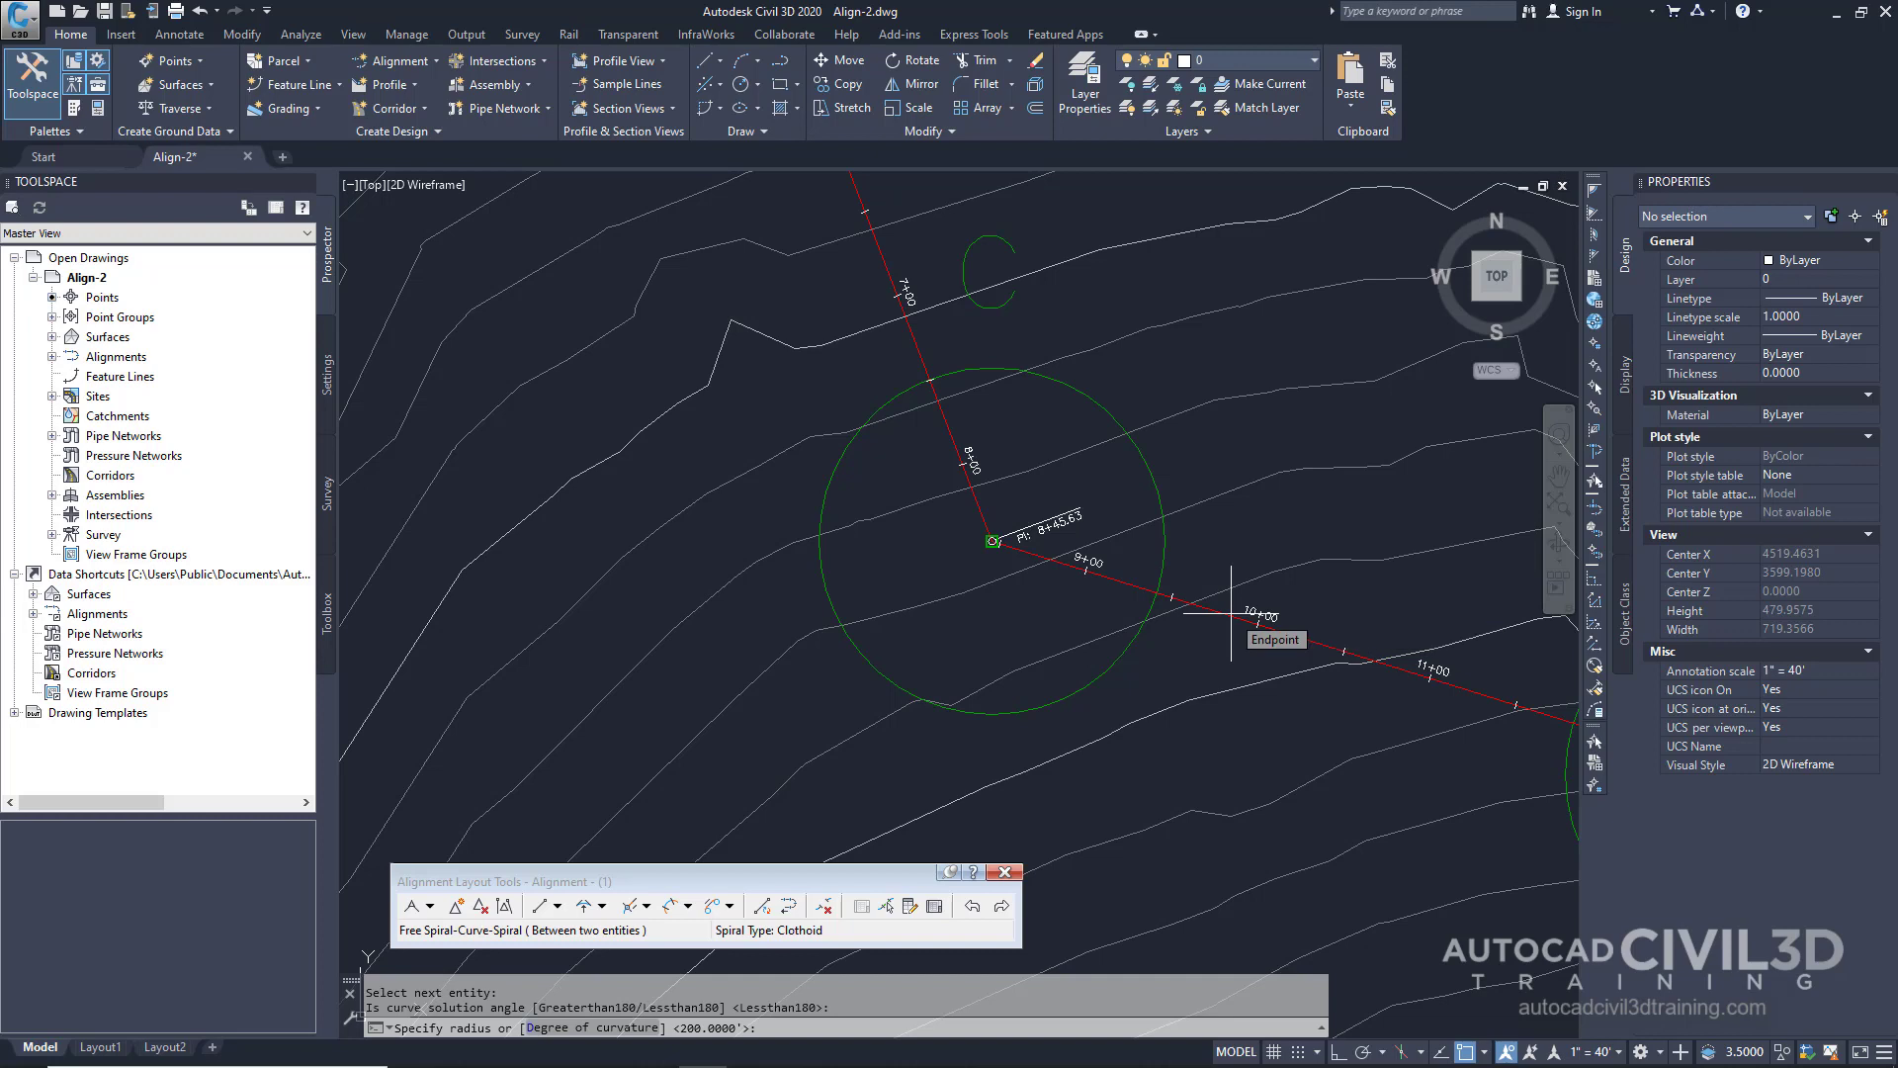
text(200)
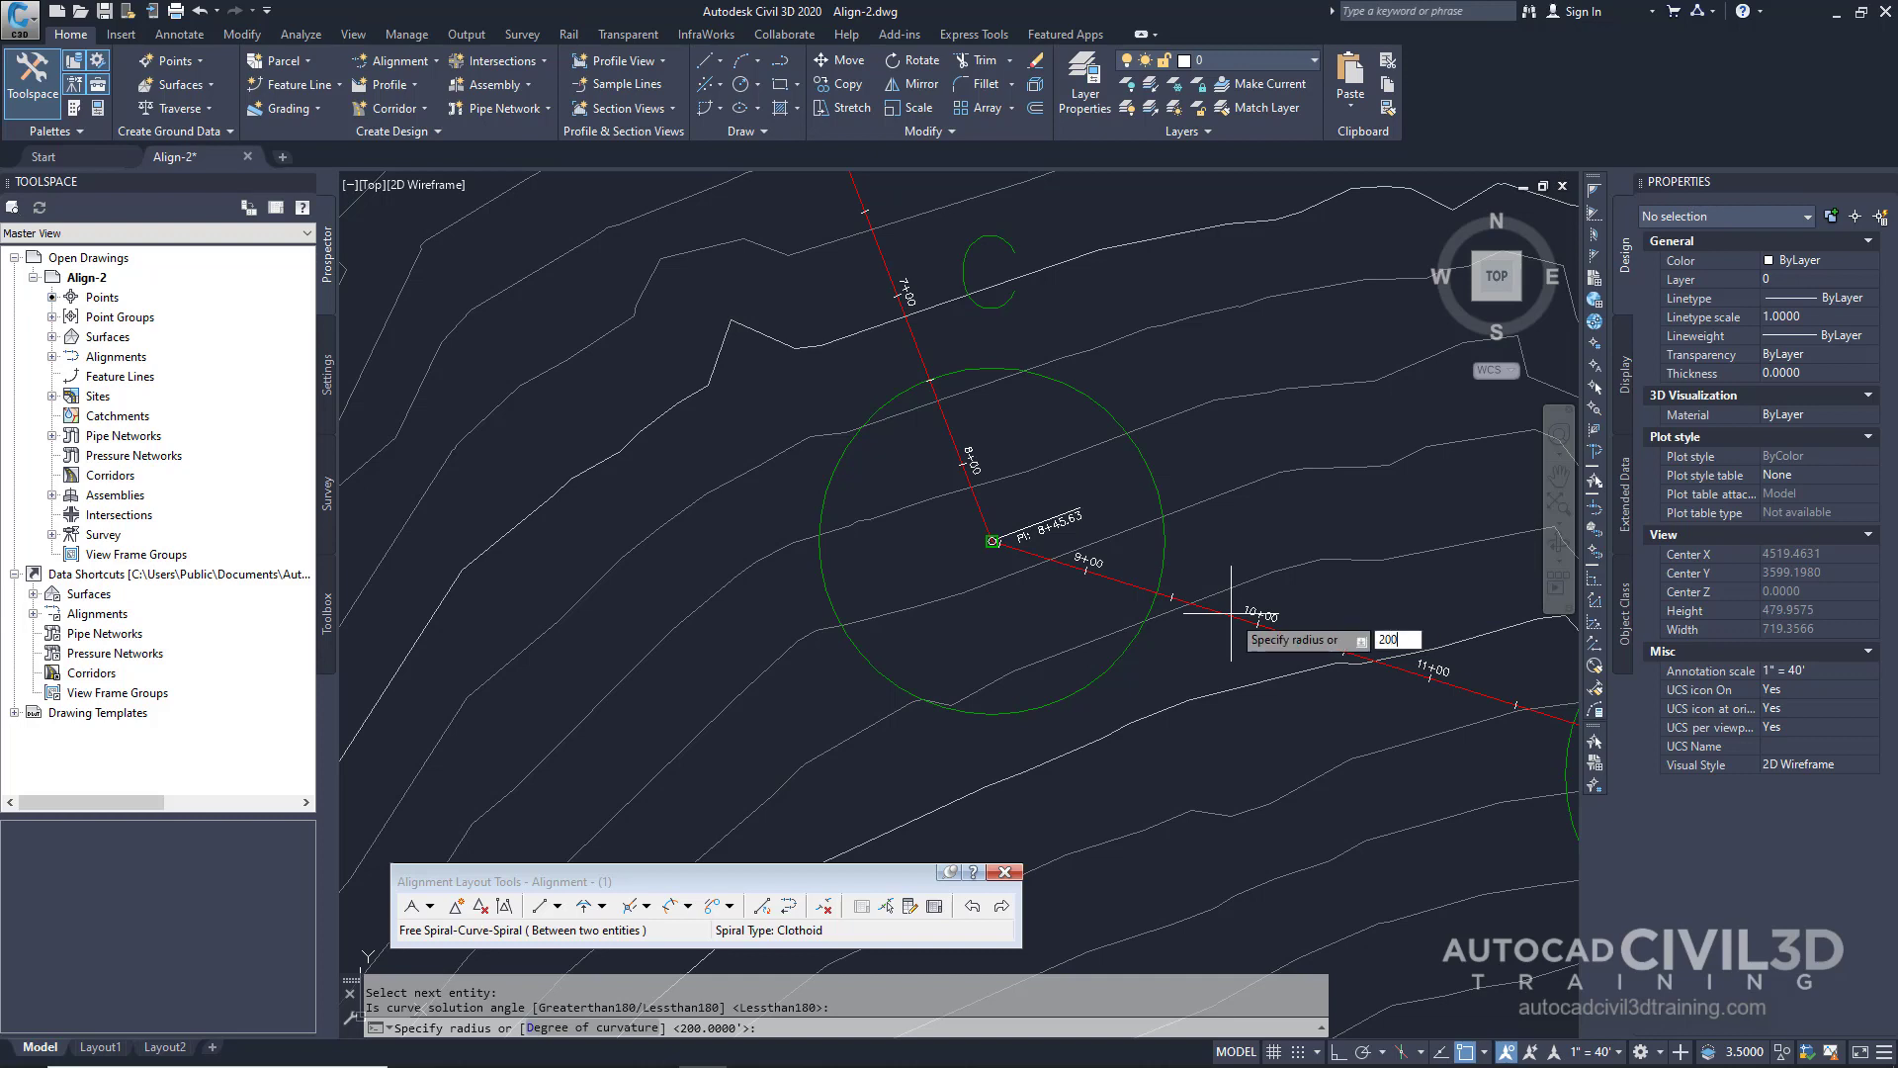
key(Return)
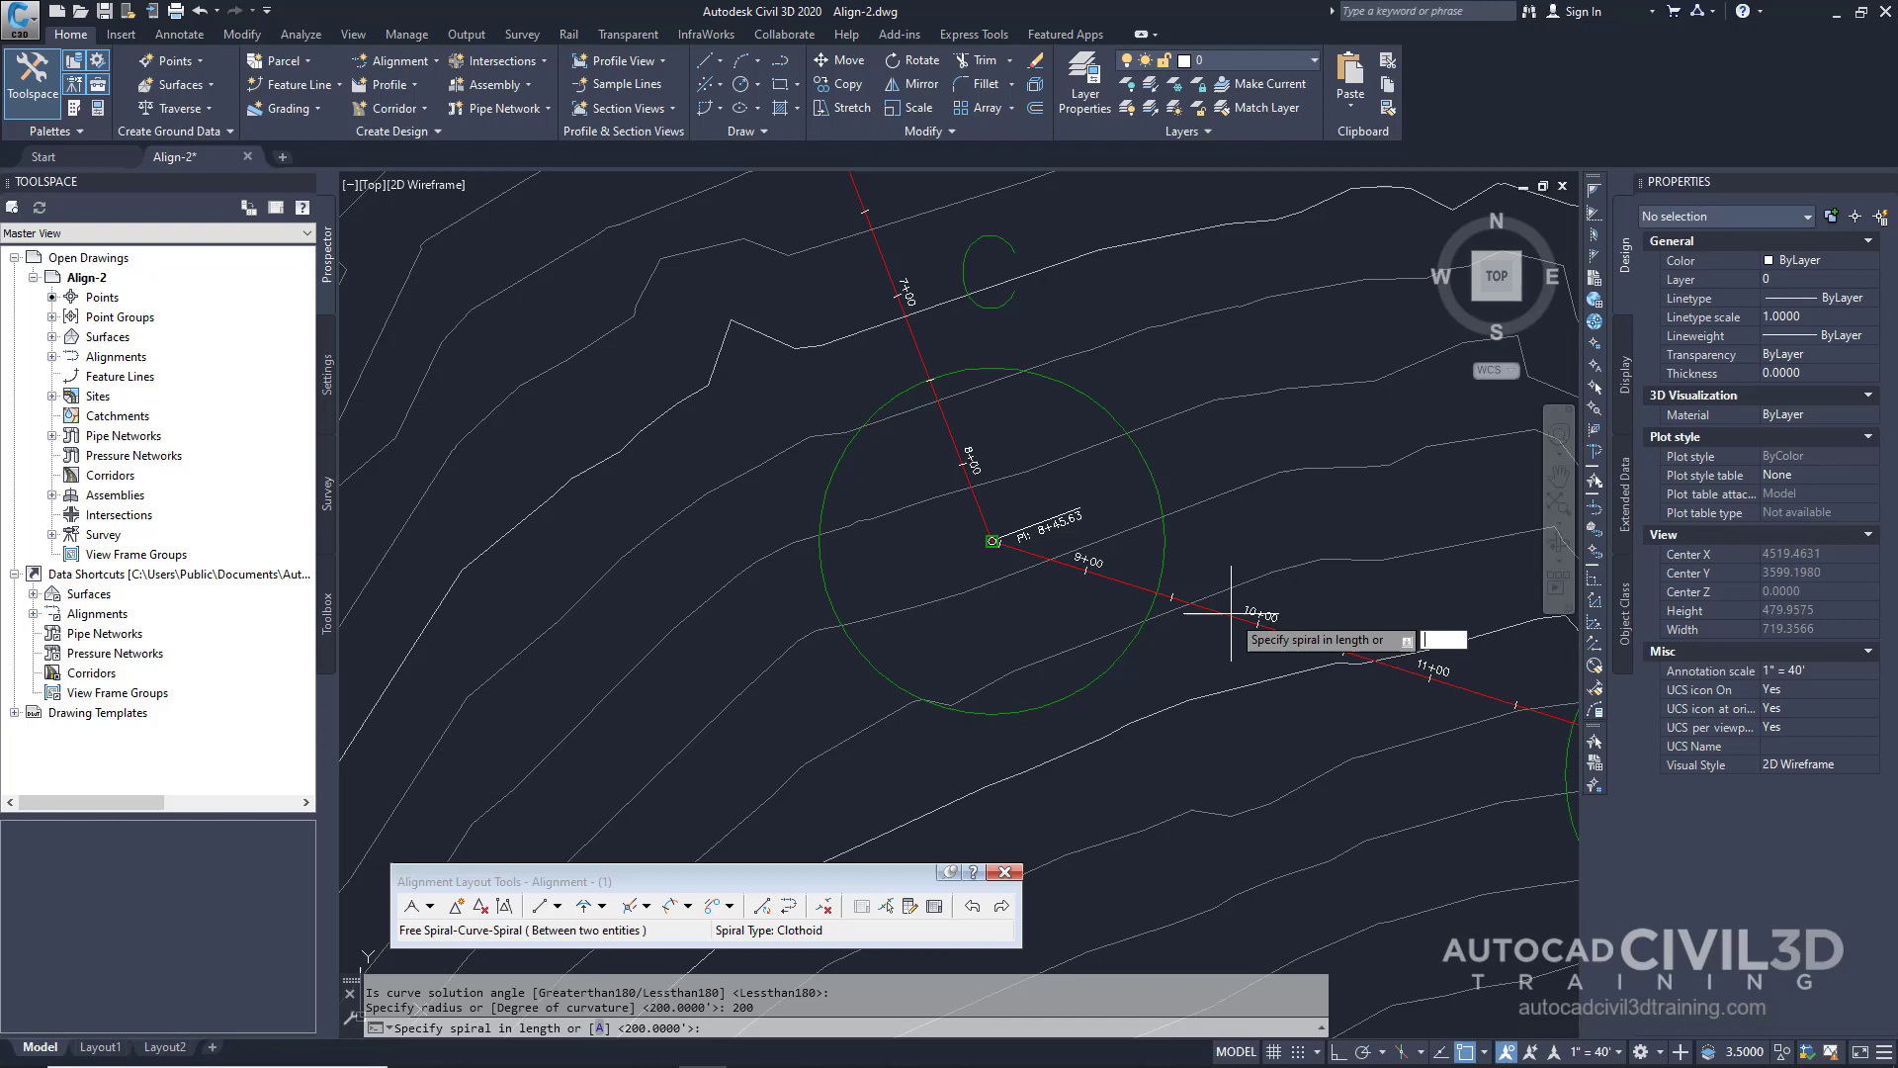
text(50)
key(Return)
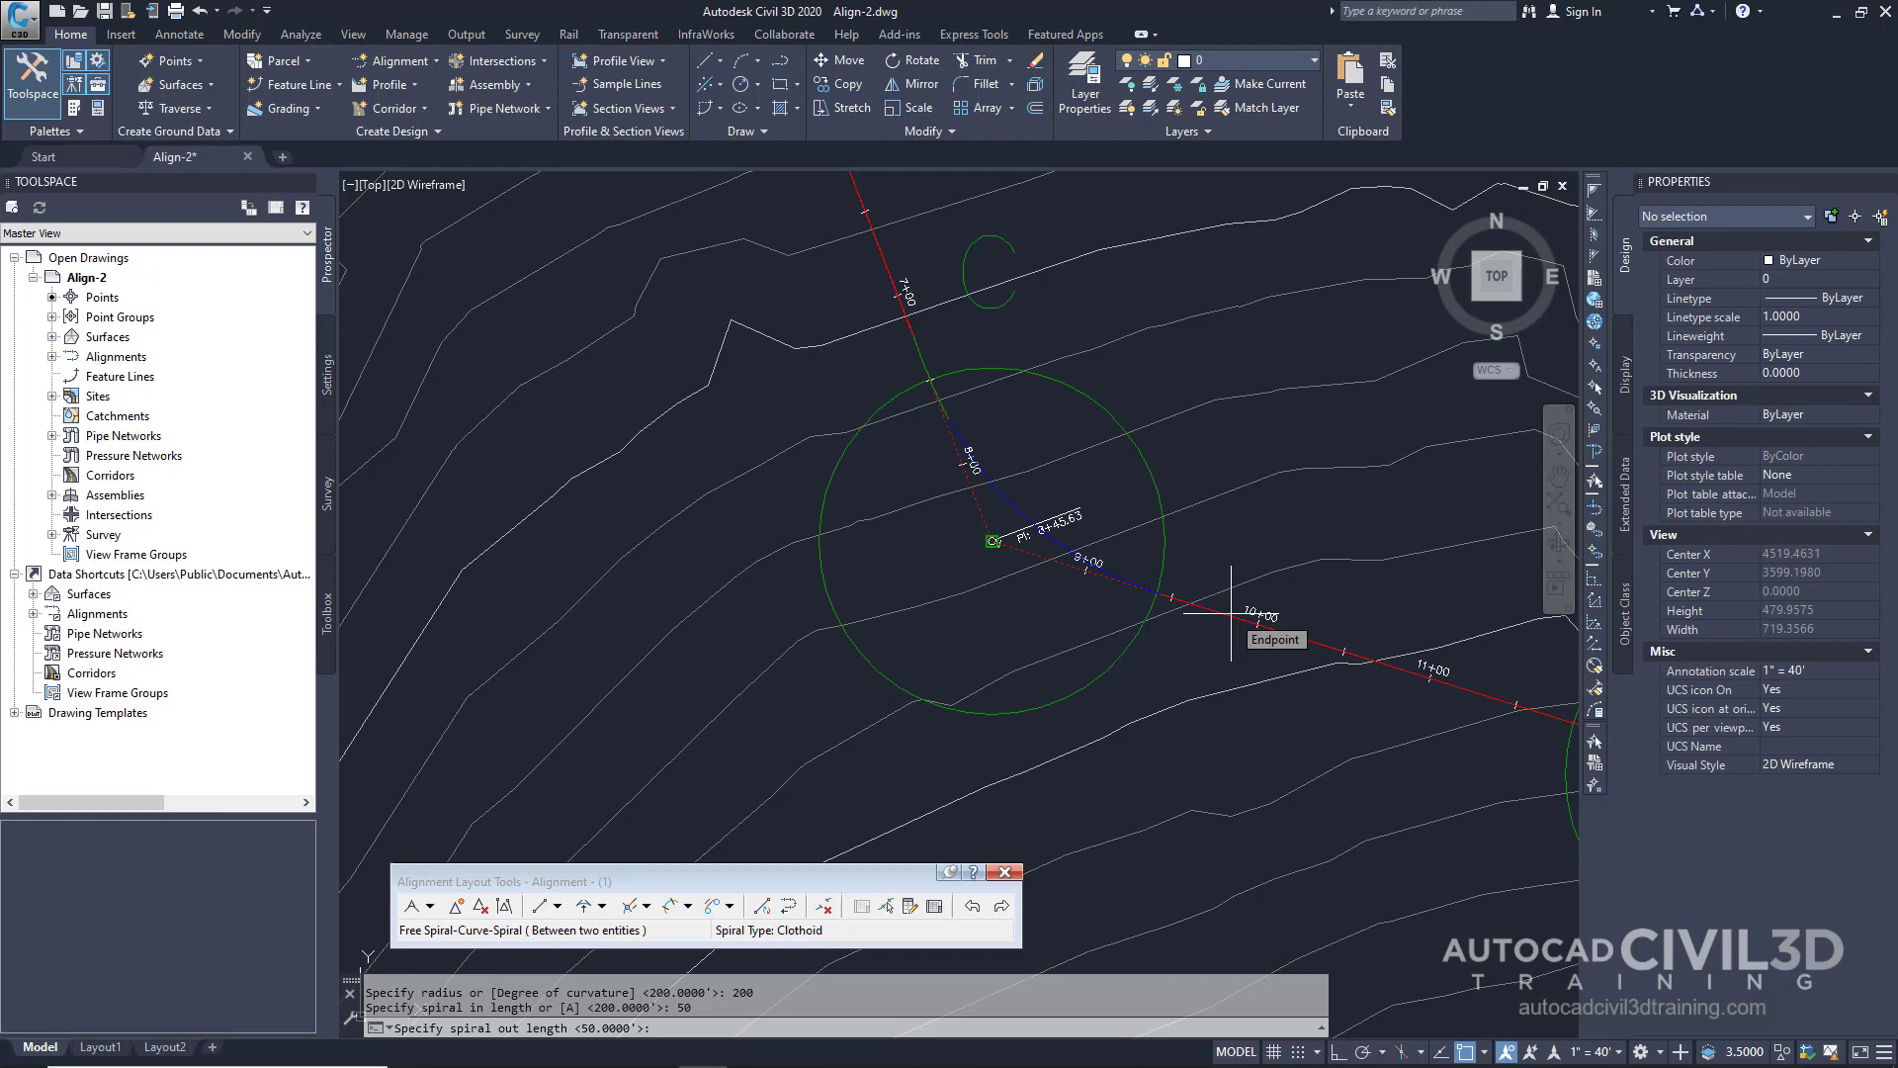
text(50)
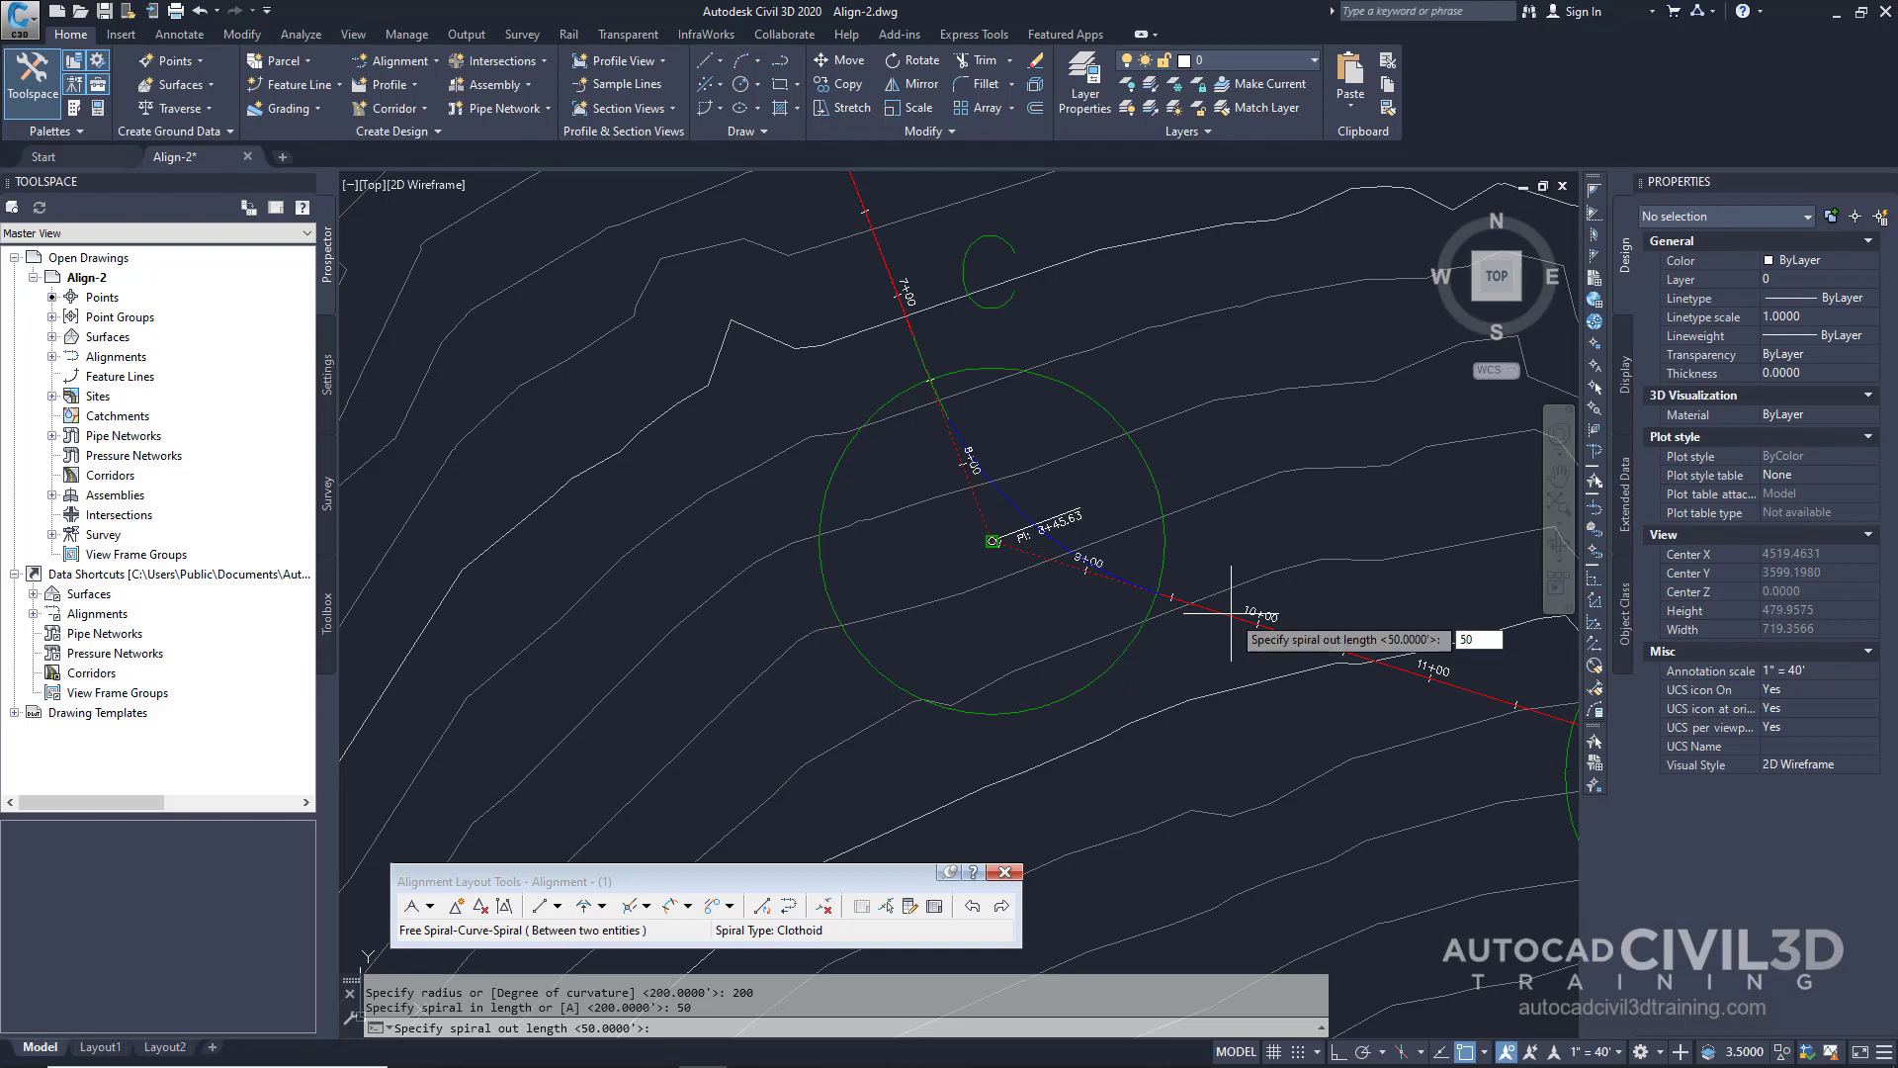
key(Return)
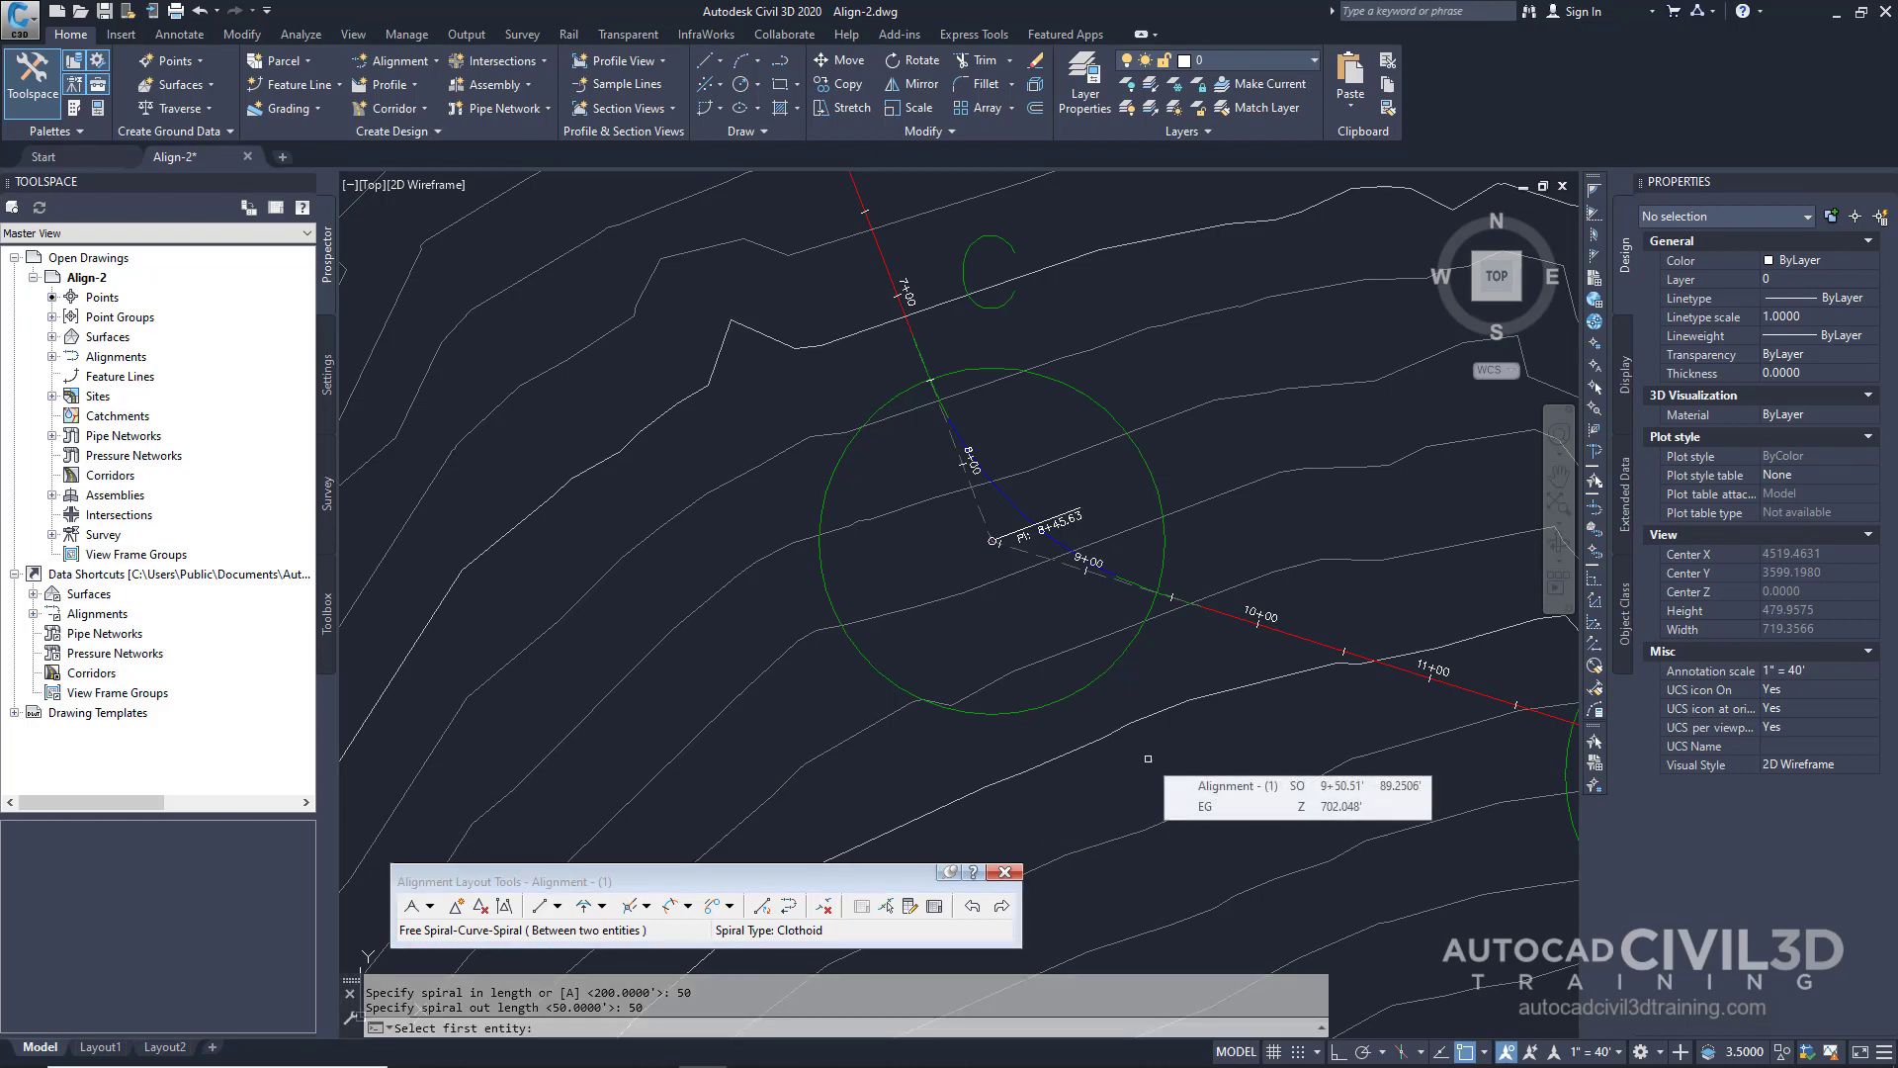
key(Return)
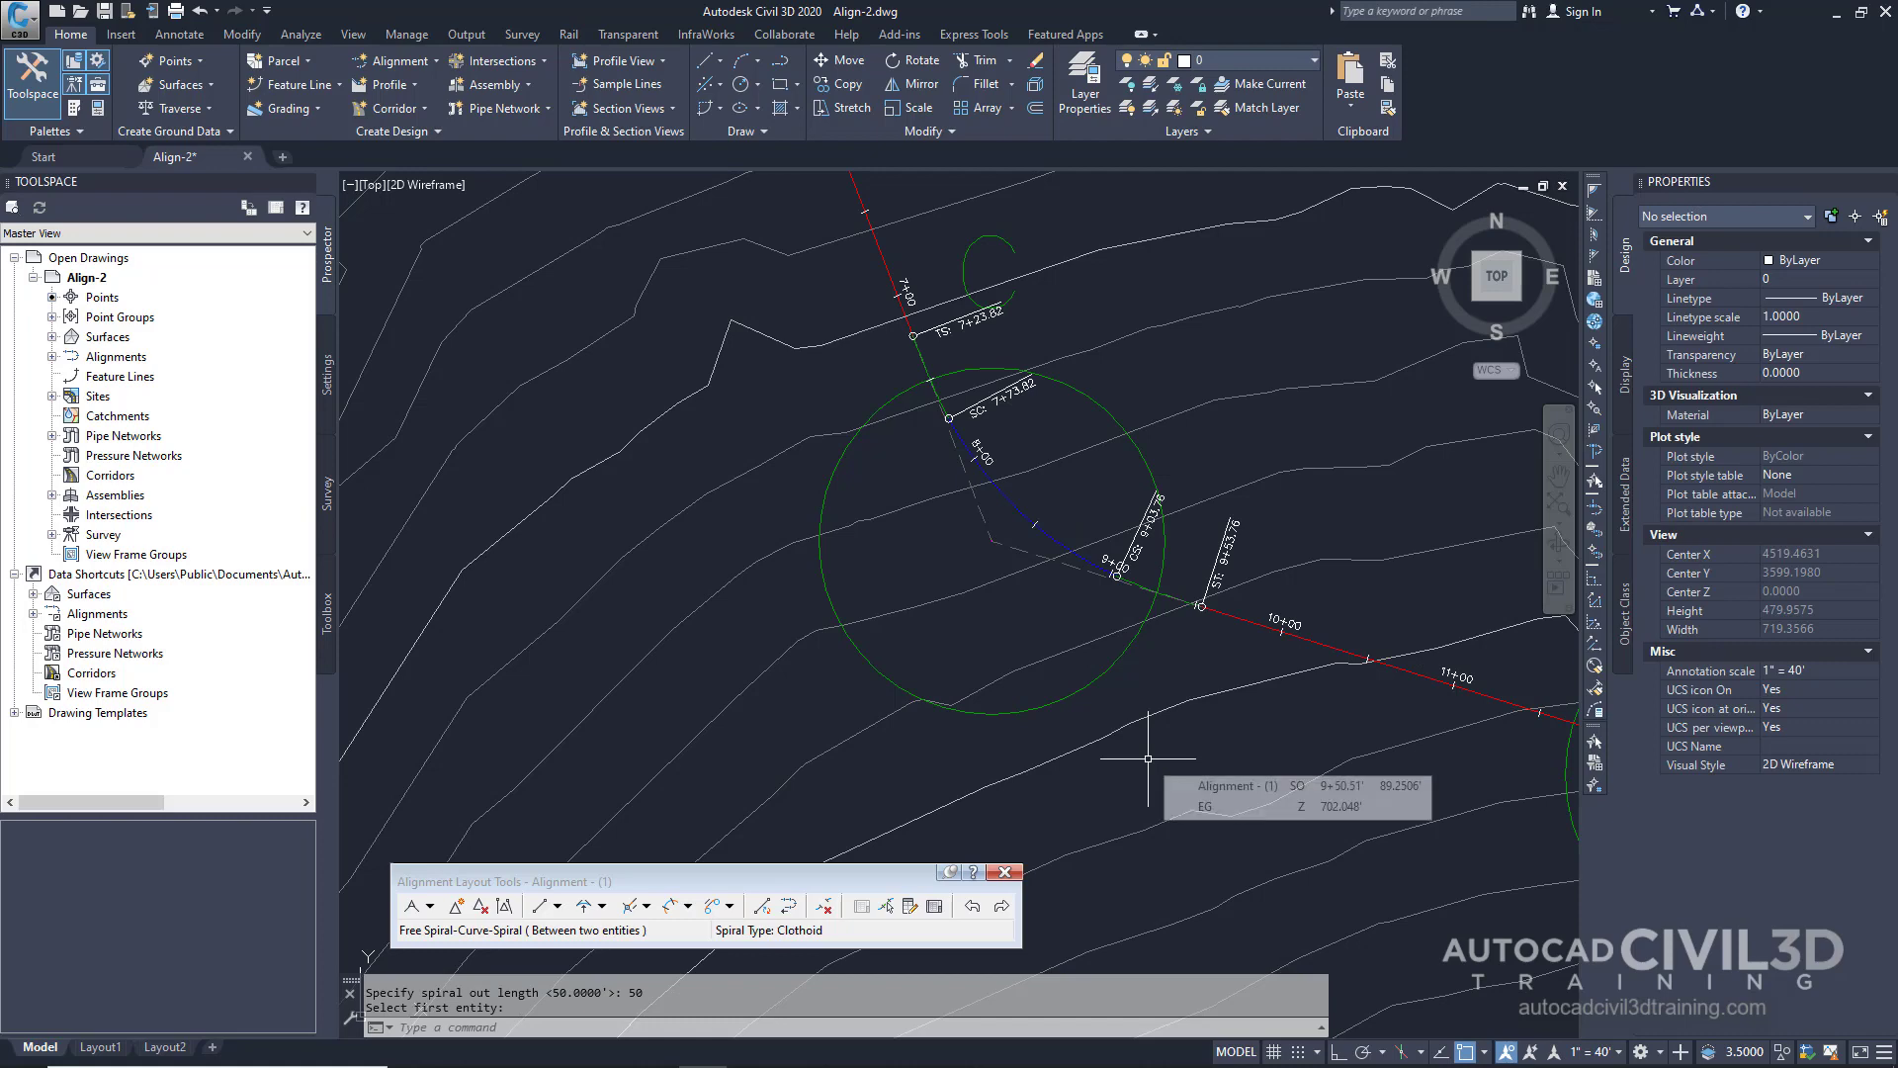
Zoom out and pan to show the entire alignment from circle A to D.
scroll(1148, 758, down, 4)
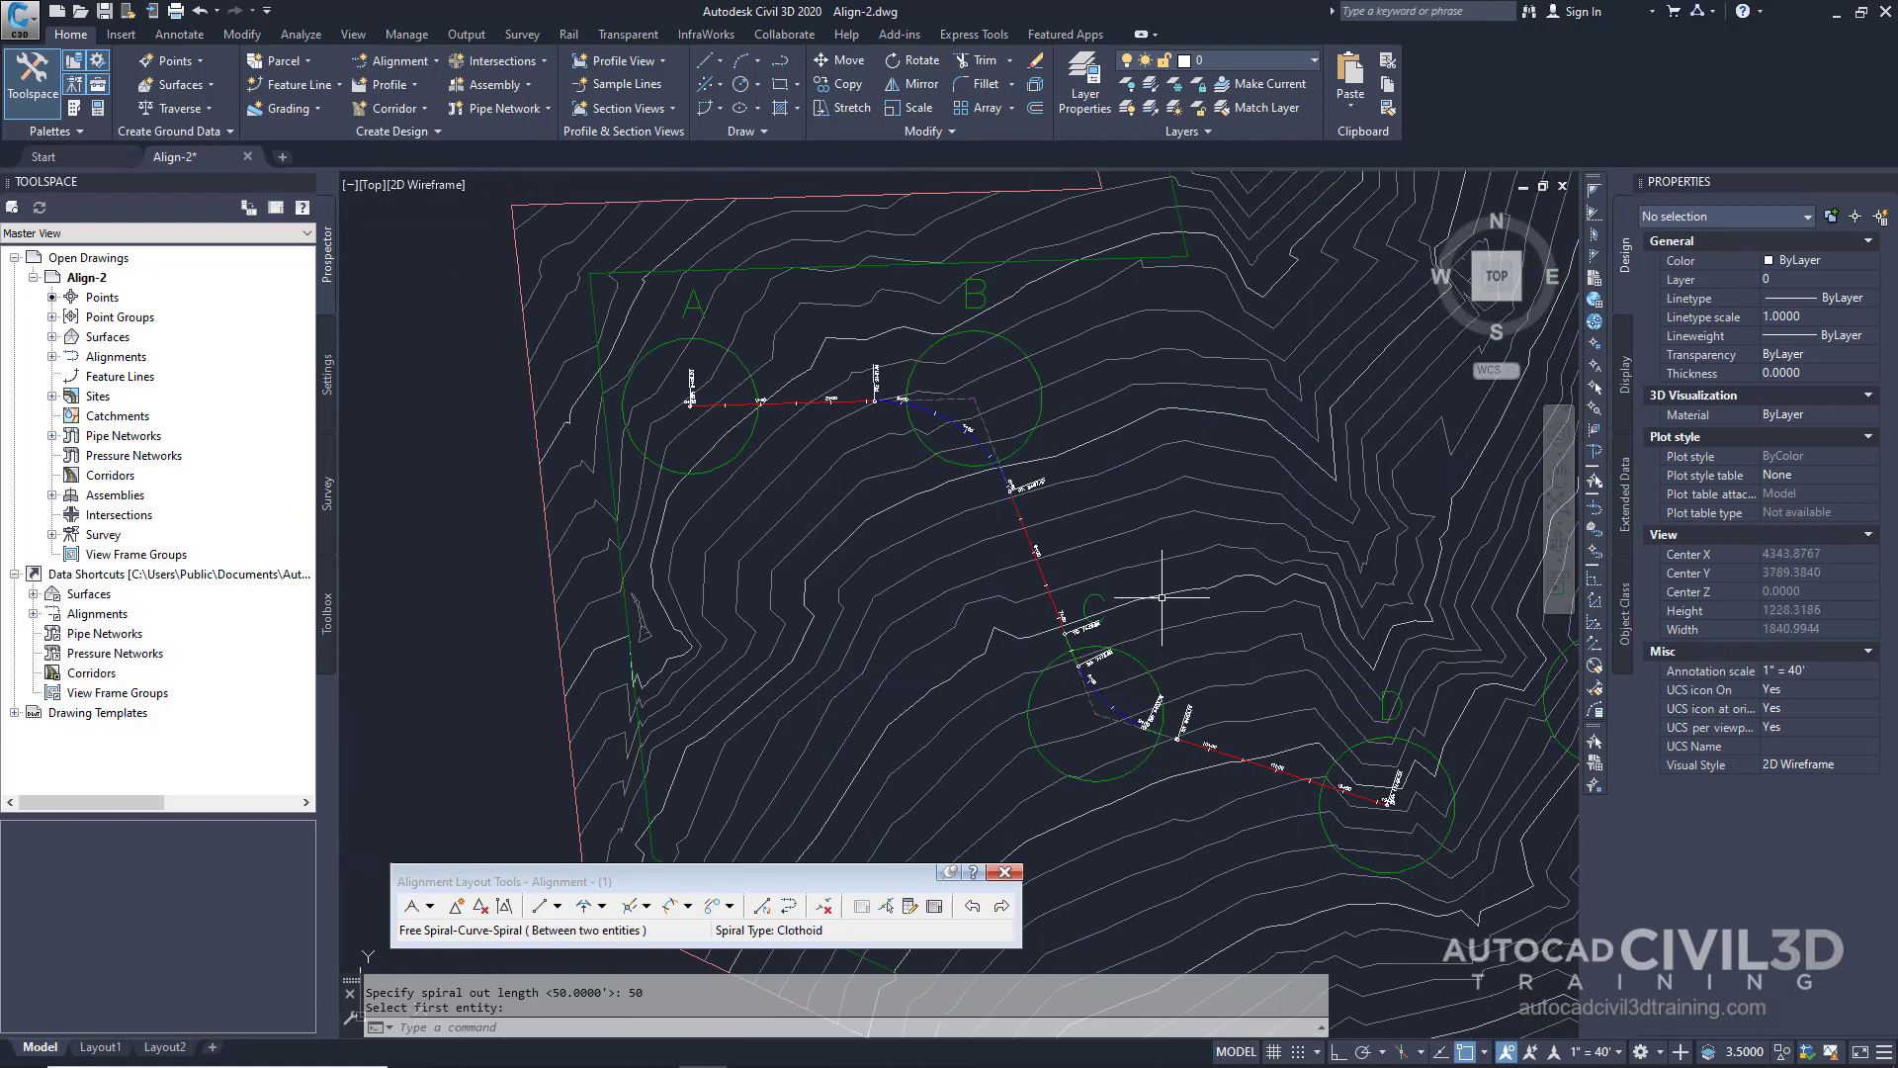
middle_drag(1163, 602, 1207, 647)
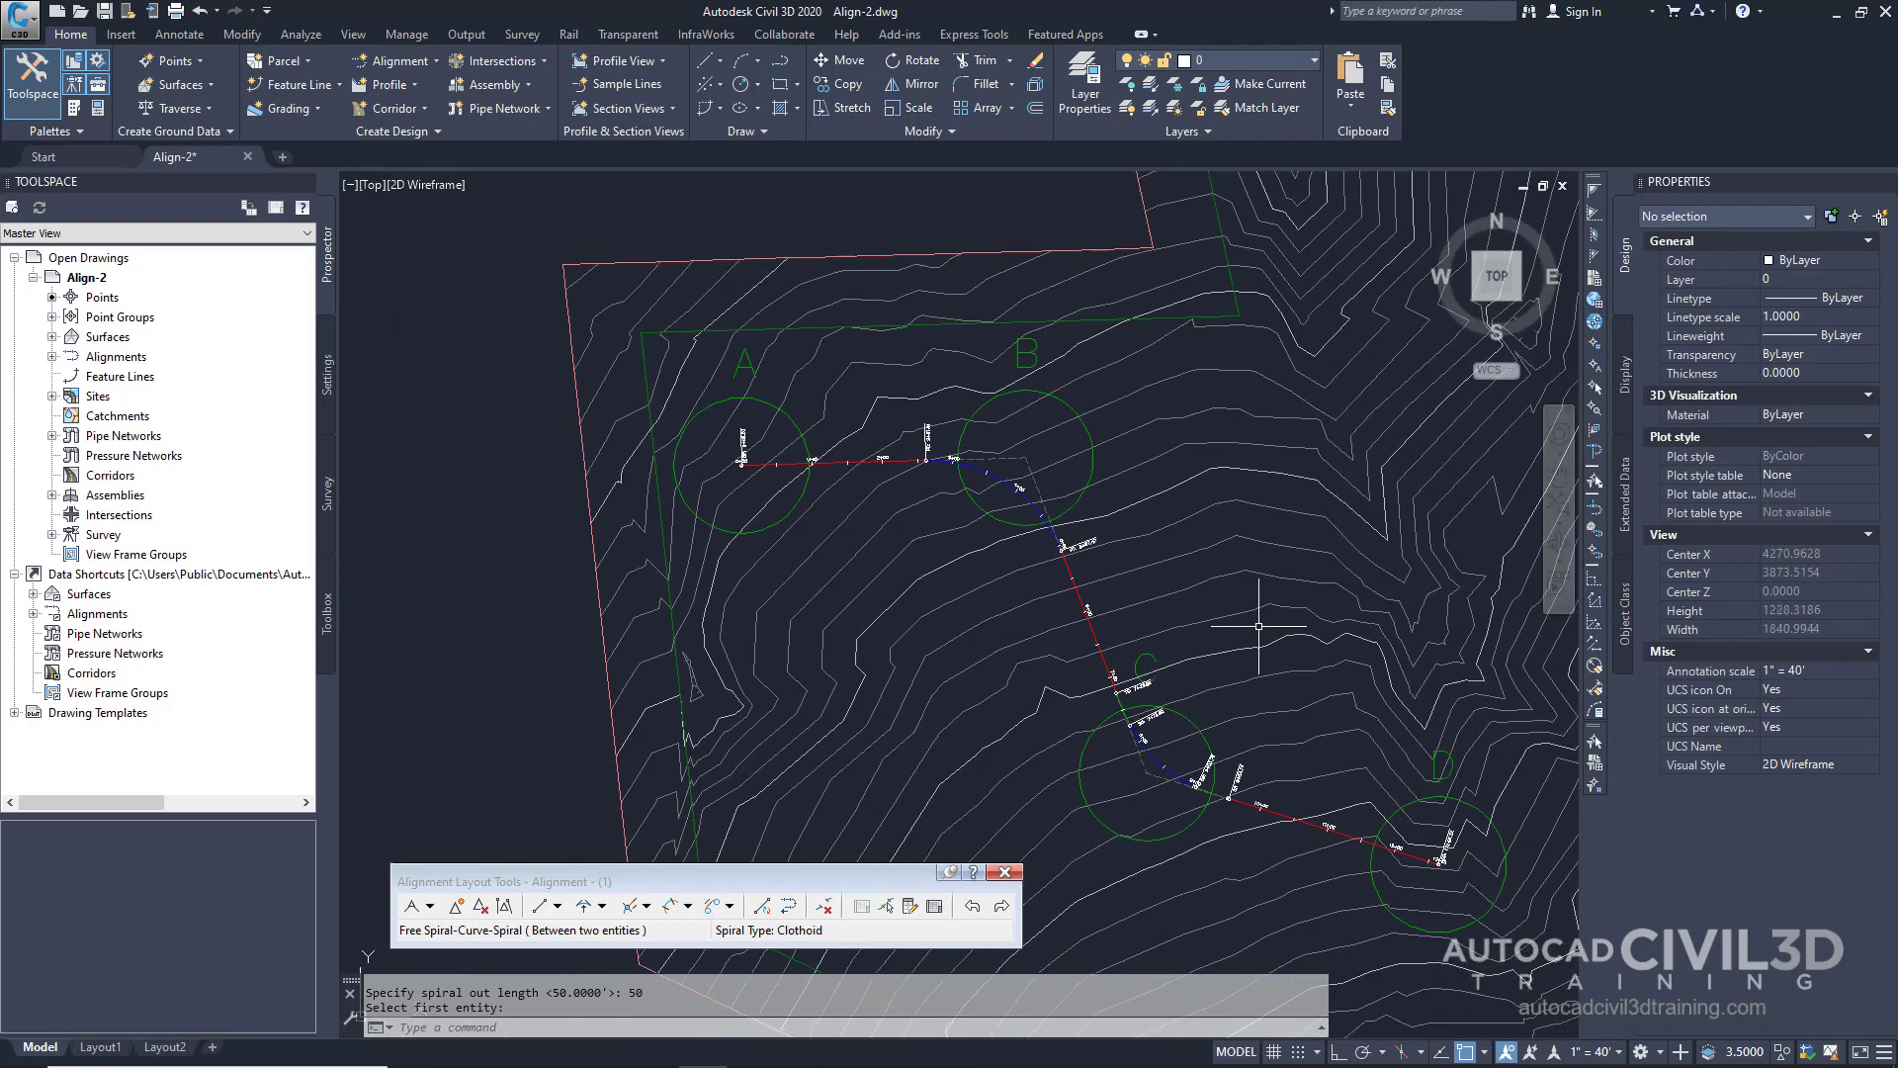